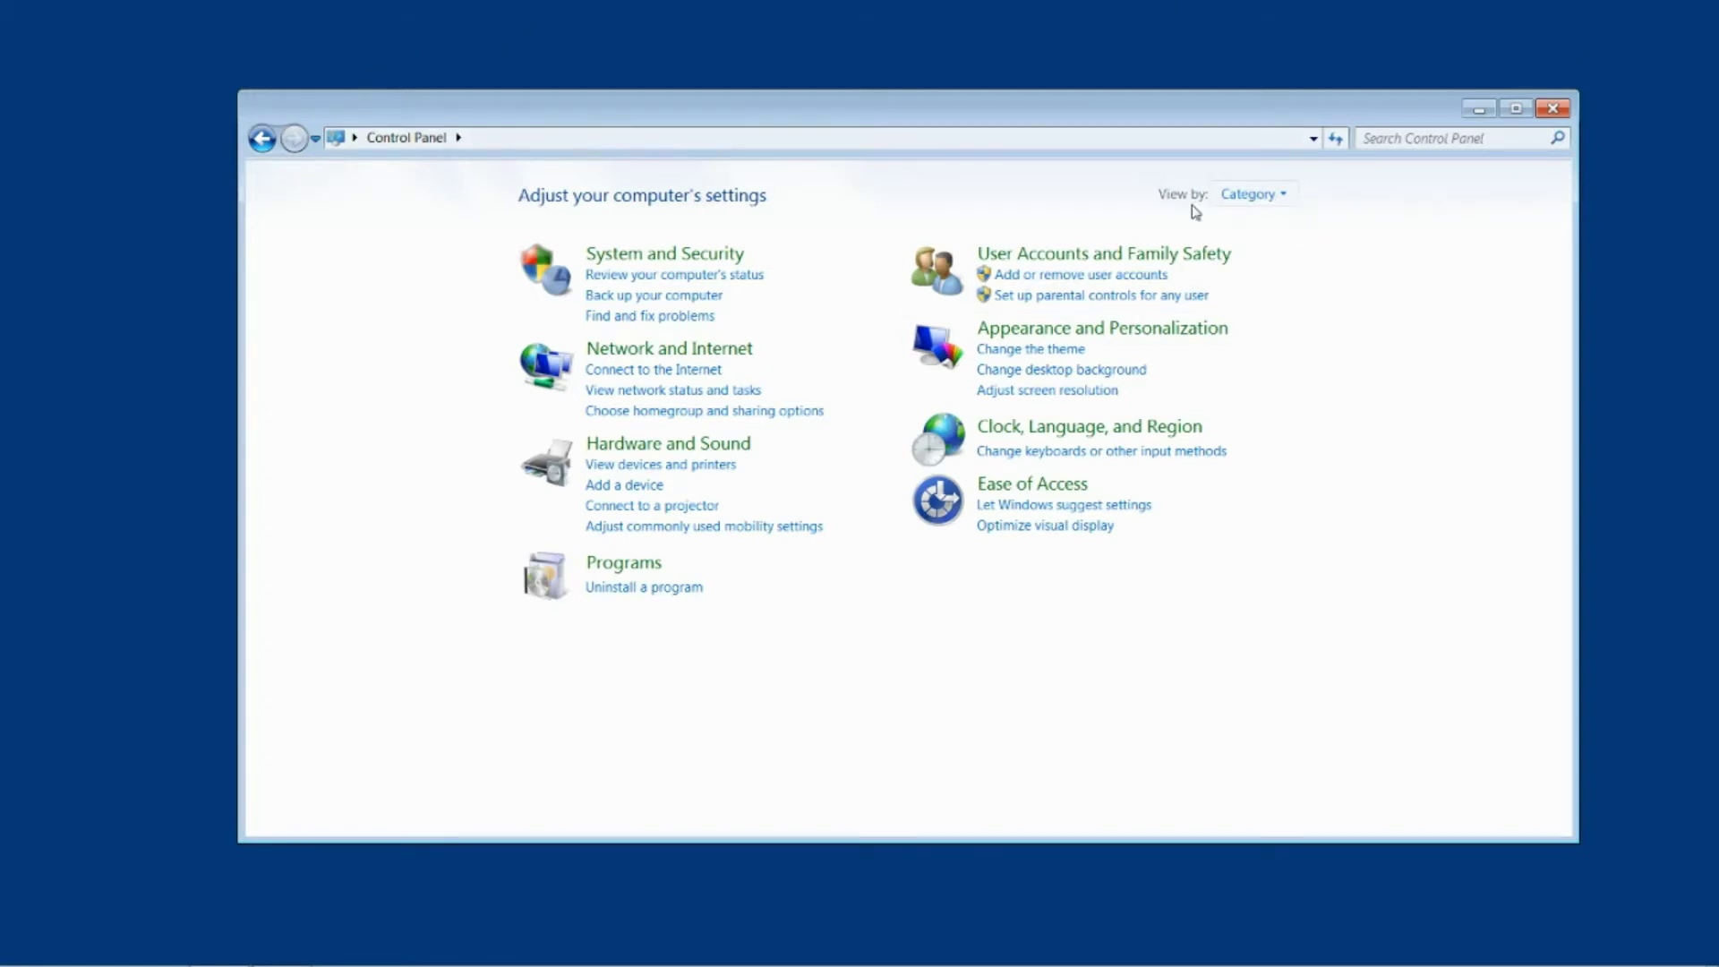
# Go to Hardware and Sound in Control Panel and open the Sound settings, leaving the view options unchanged.
pyautogui.click(1272, 195)
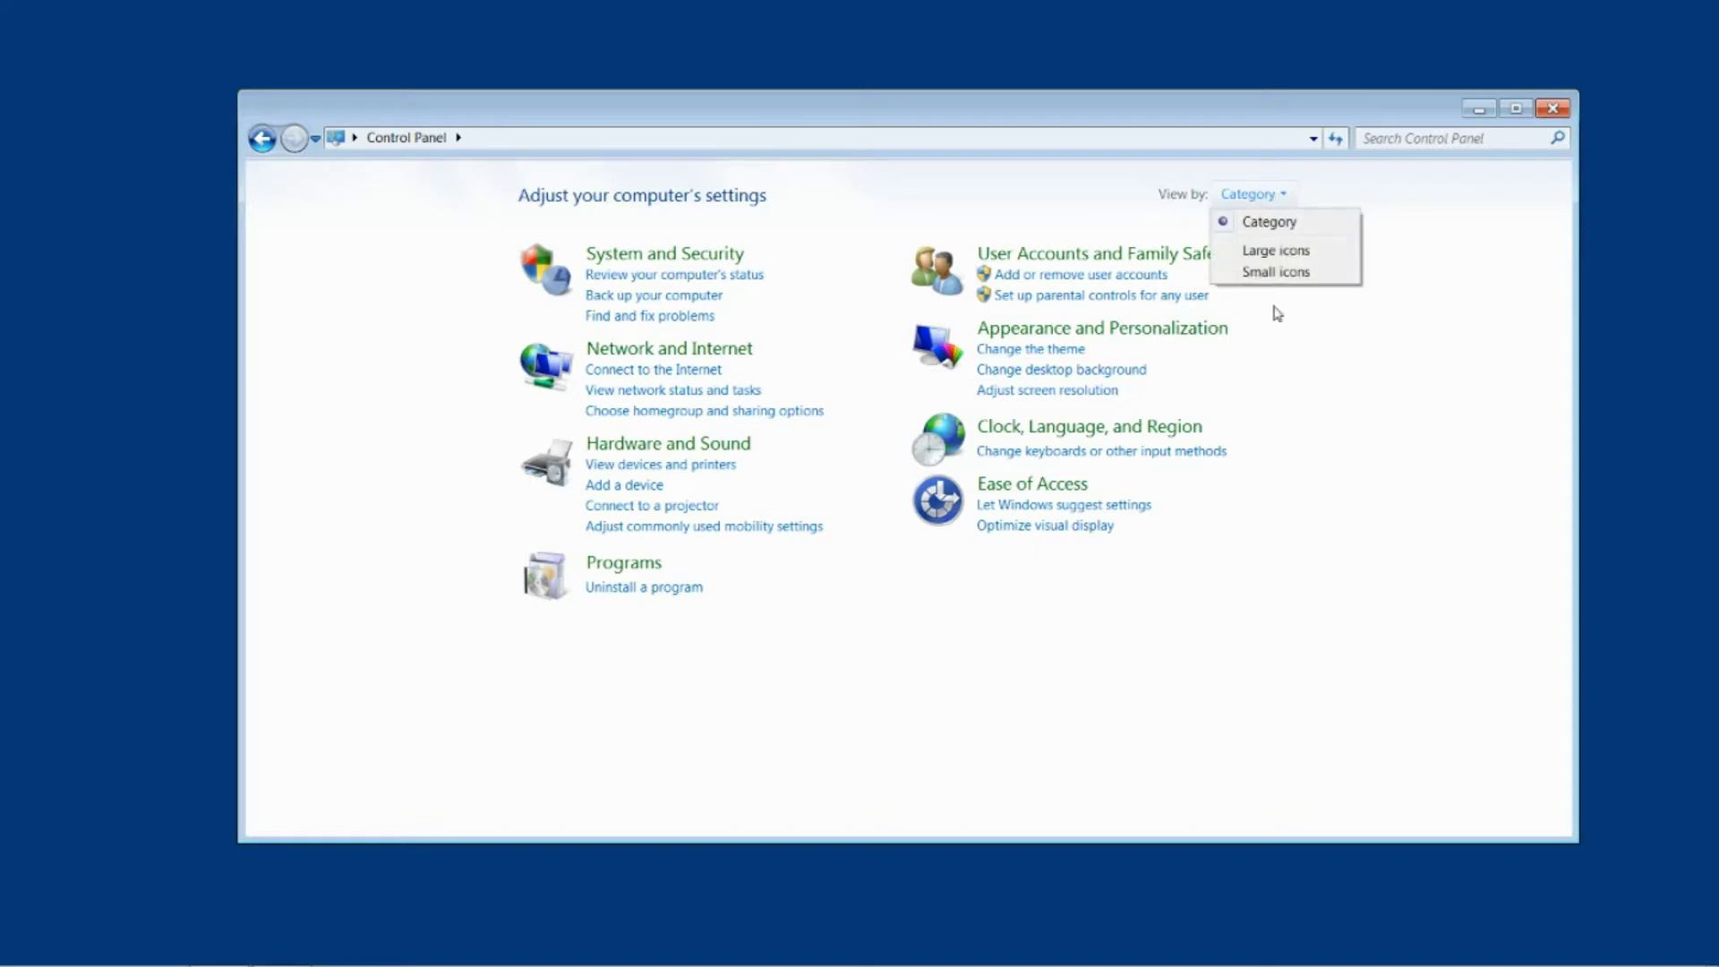
pyautogui.click(961, 705)
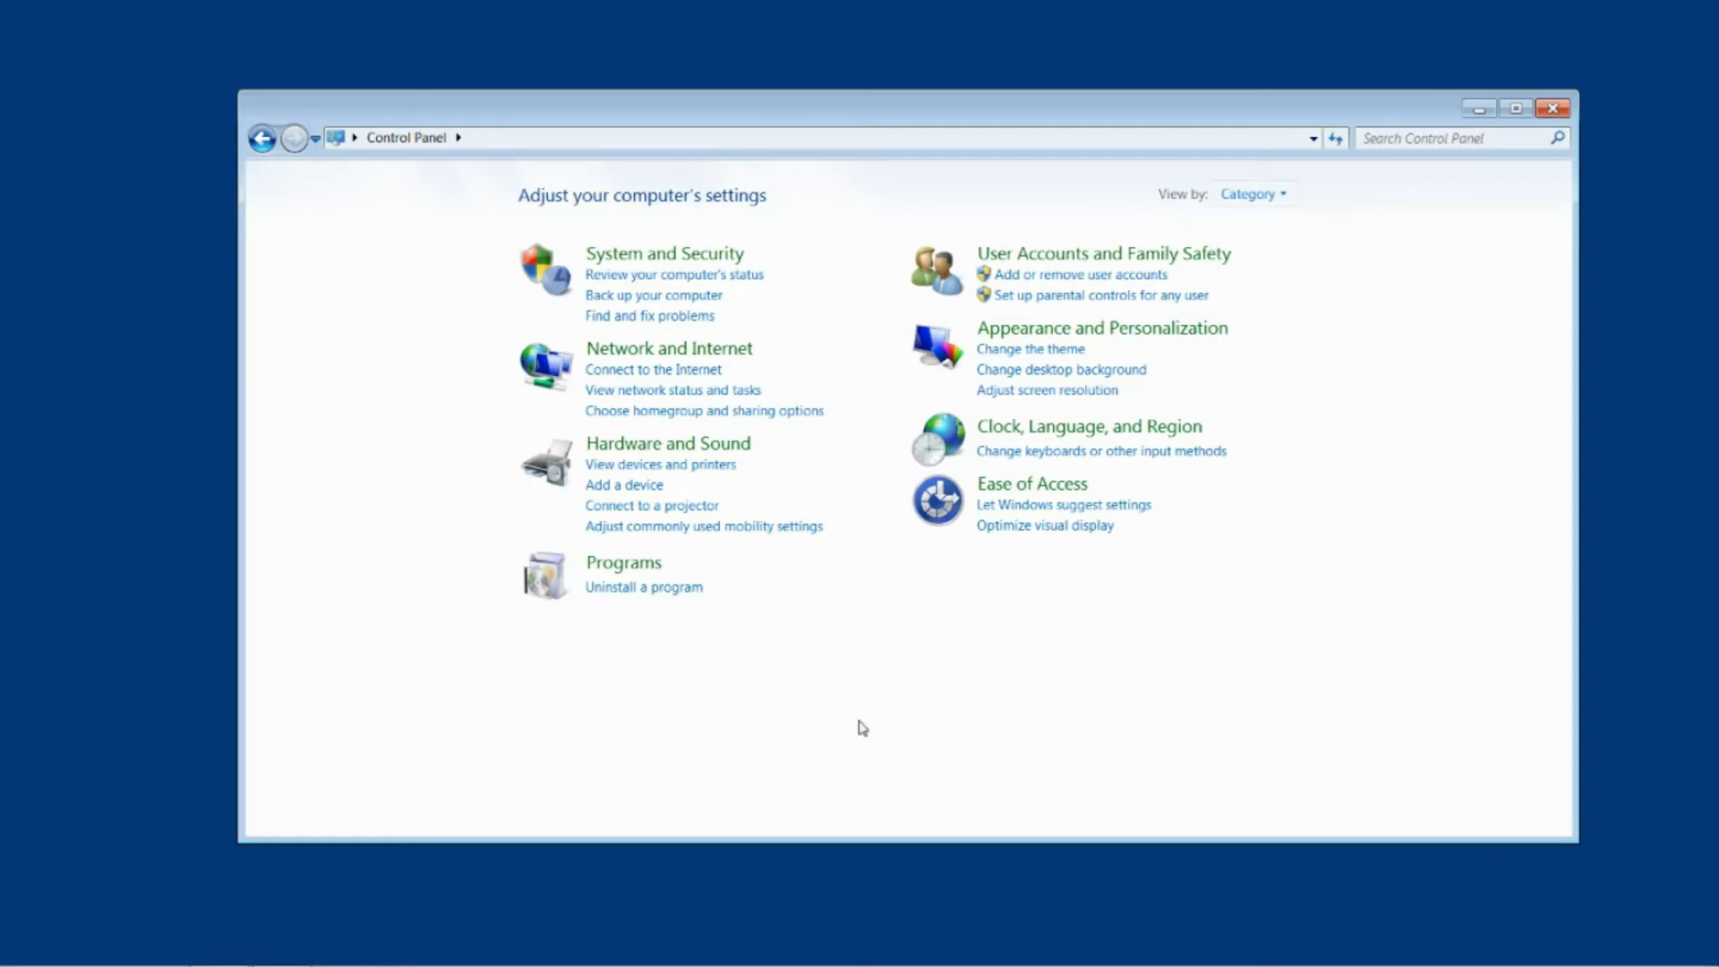
pyautogui.click(664, 447)
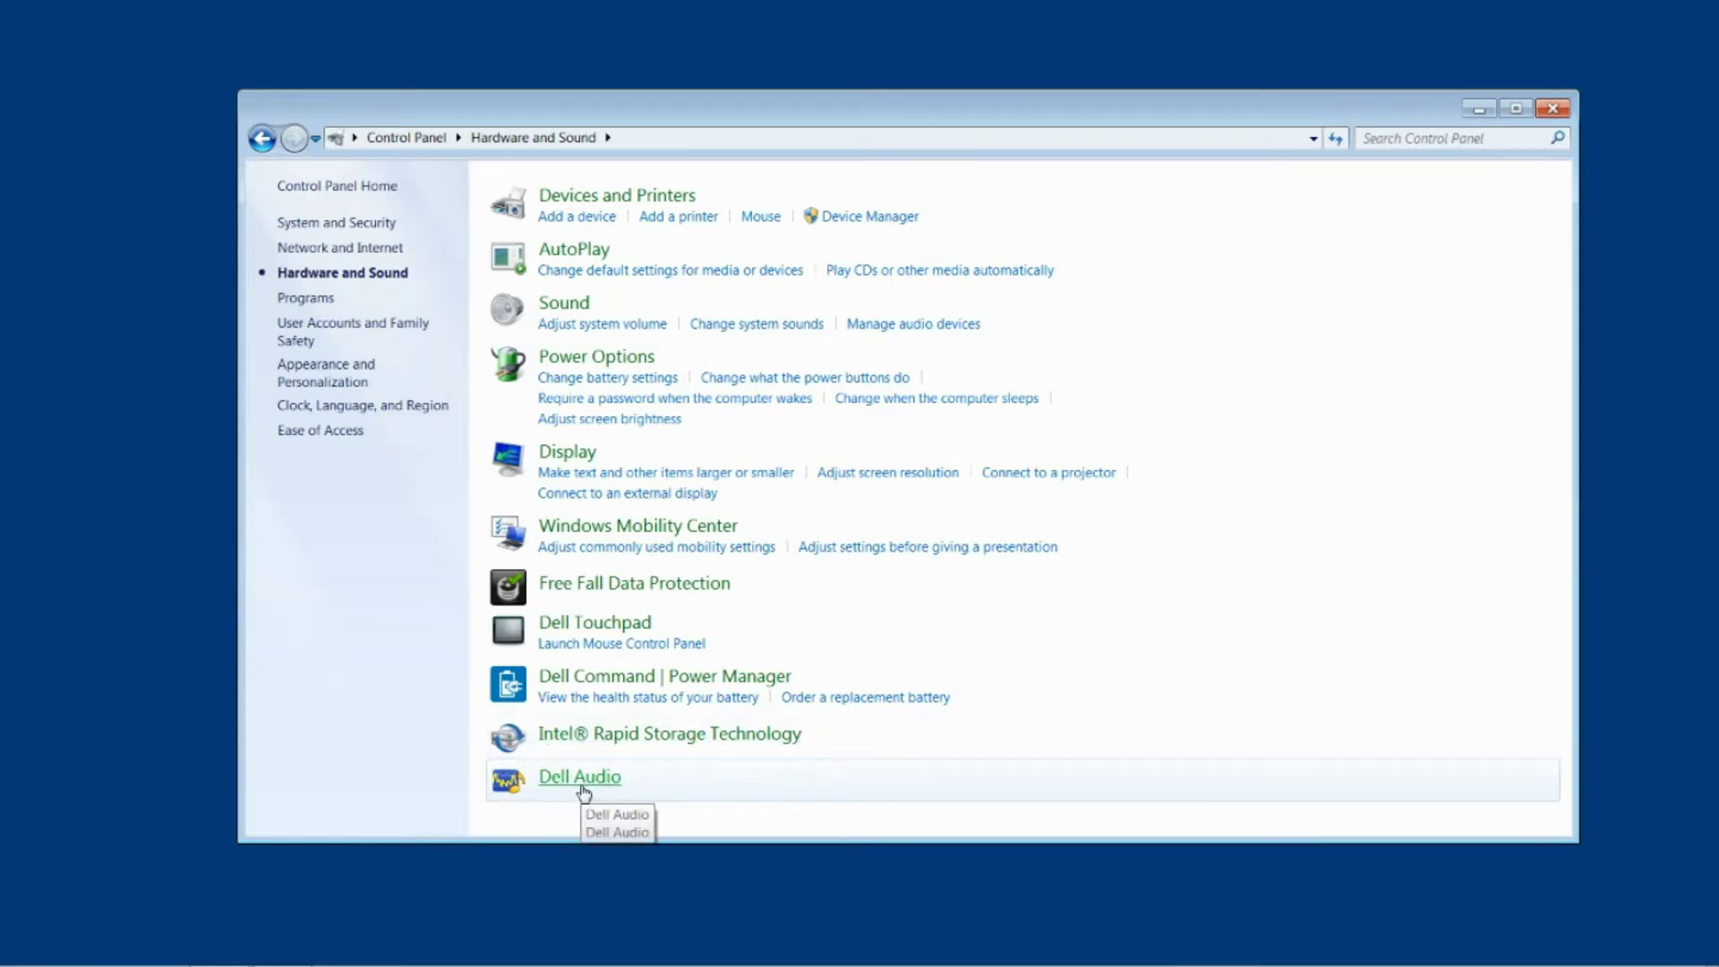
pyautogui.click(561, 307)
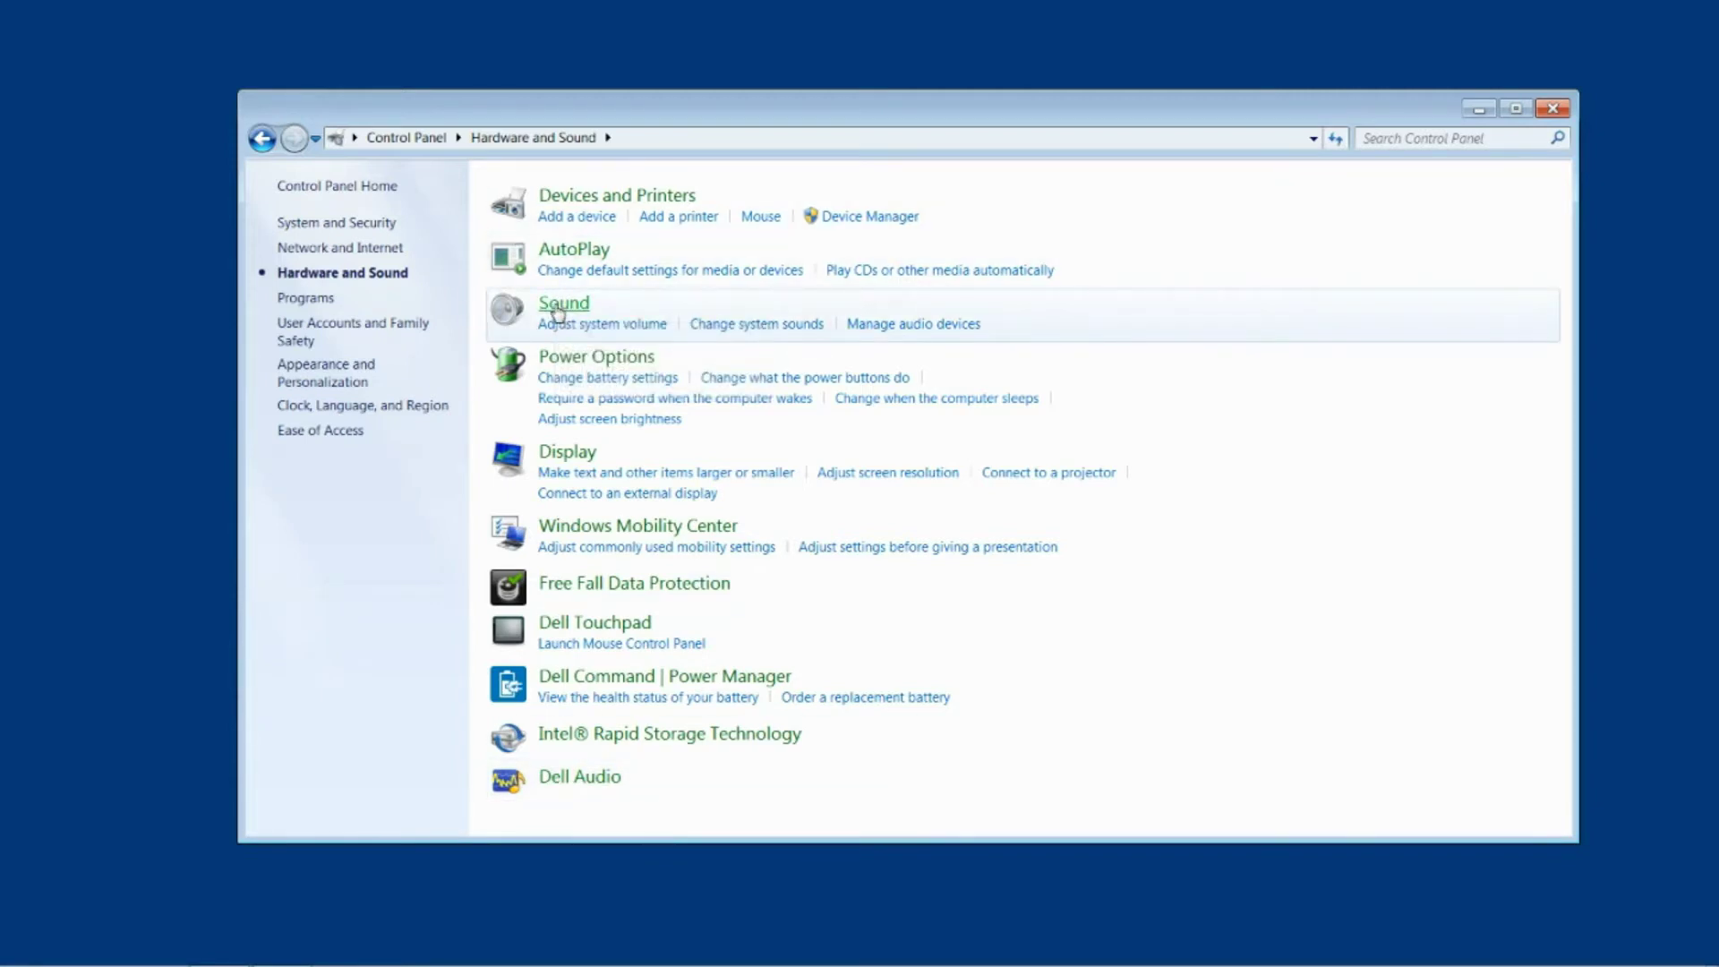
# Review the Speakers / Headphones device properties: General, Levels and Advanced default format settings.
pyautogui.moveTo(311, 46); pyautogui.dragTo(866, 216)
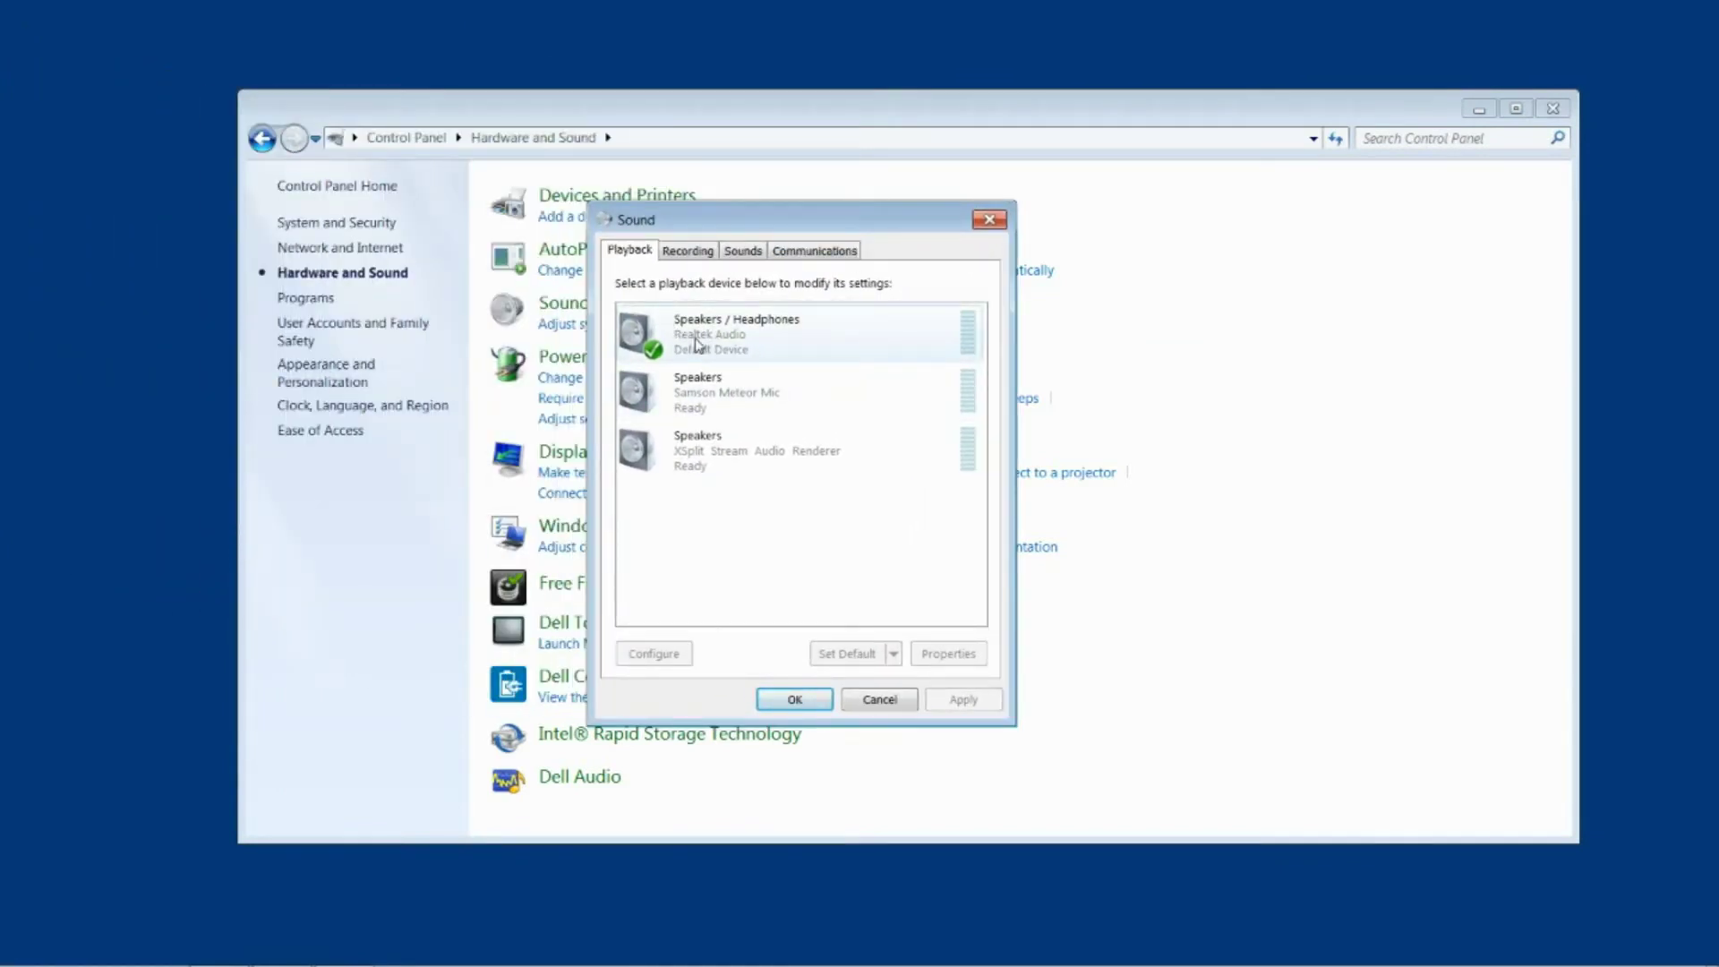
pyautogui.click(784, 347)
pyautogui.click(948, 654)
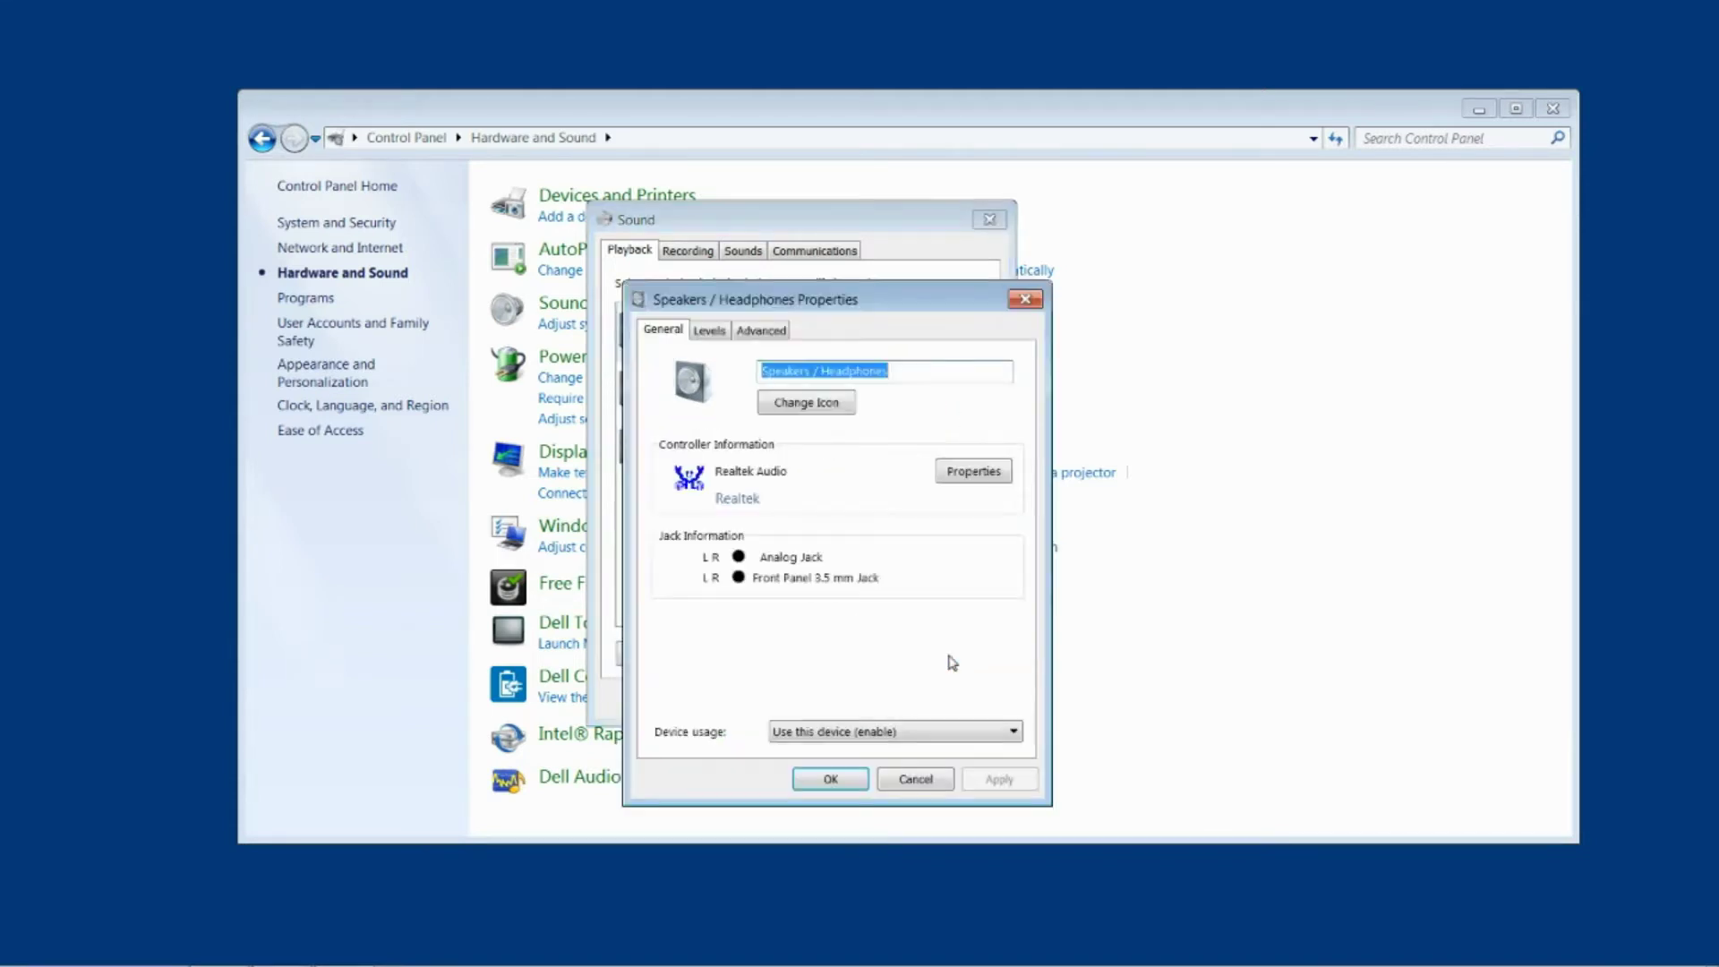
pyautogui.click(707, 334)
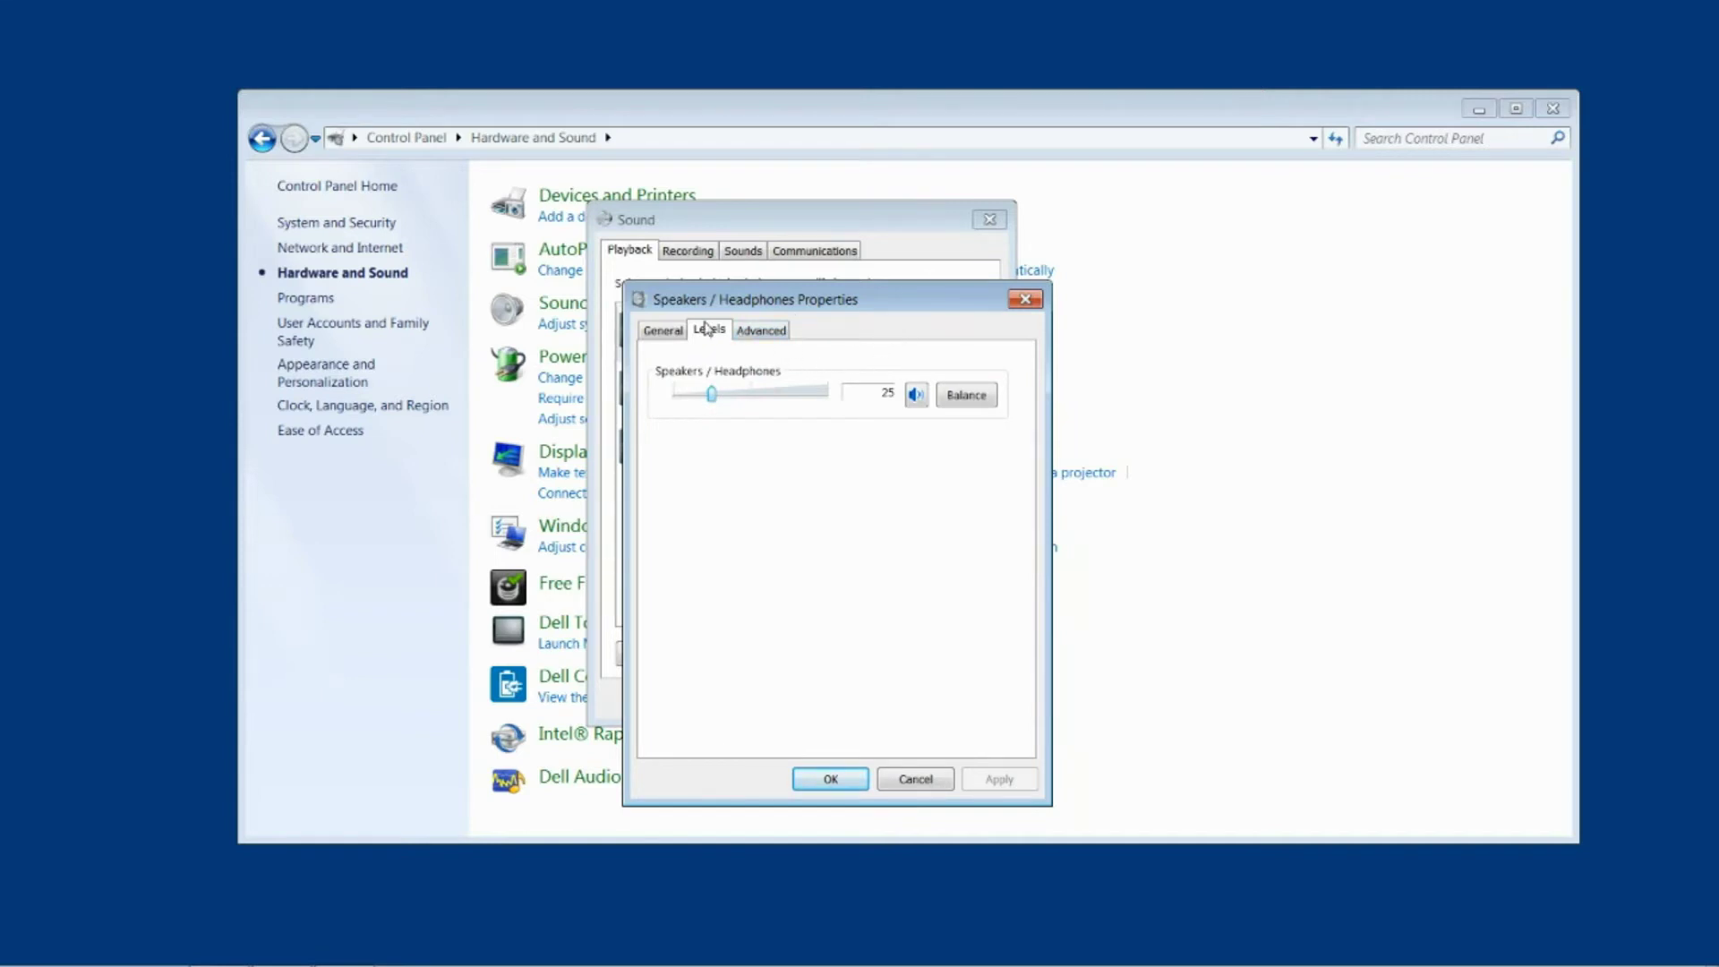
pyautogui.click(678, 335)
pyautogui.click(709, 335)
pyautogui.click(759, 334)
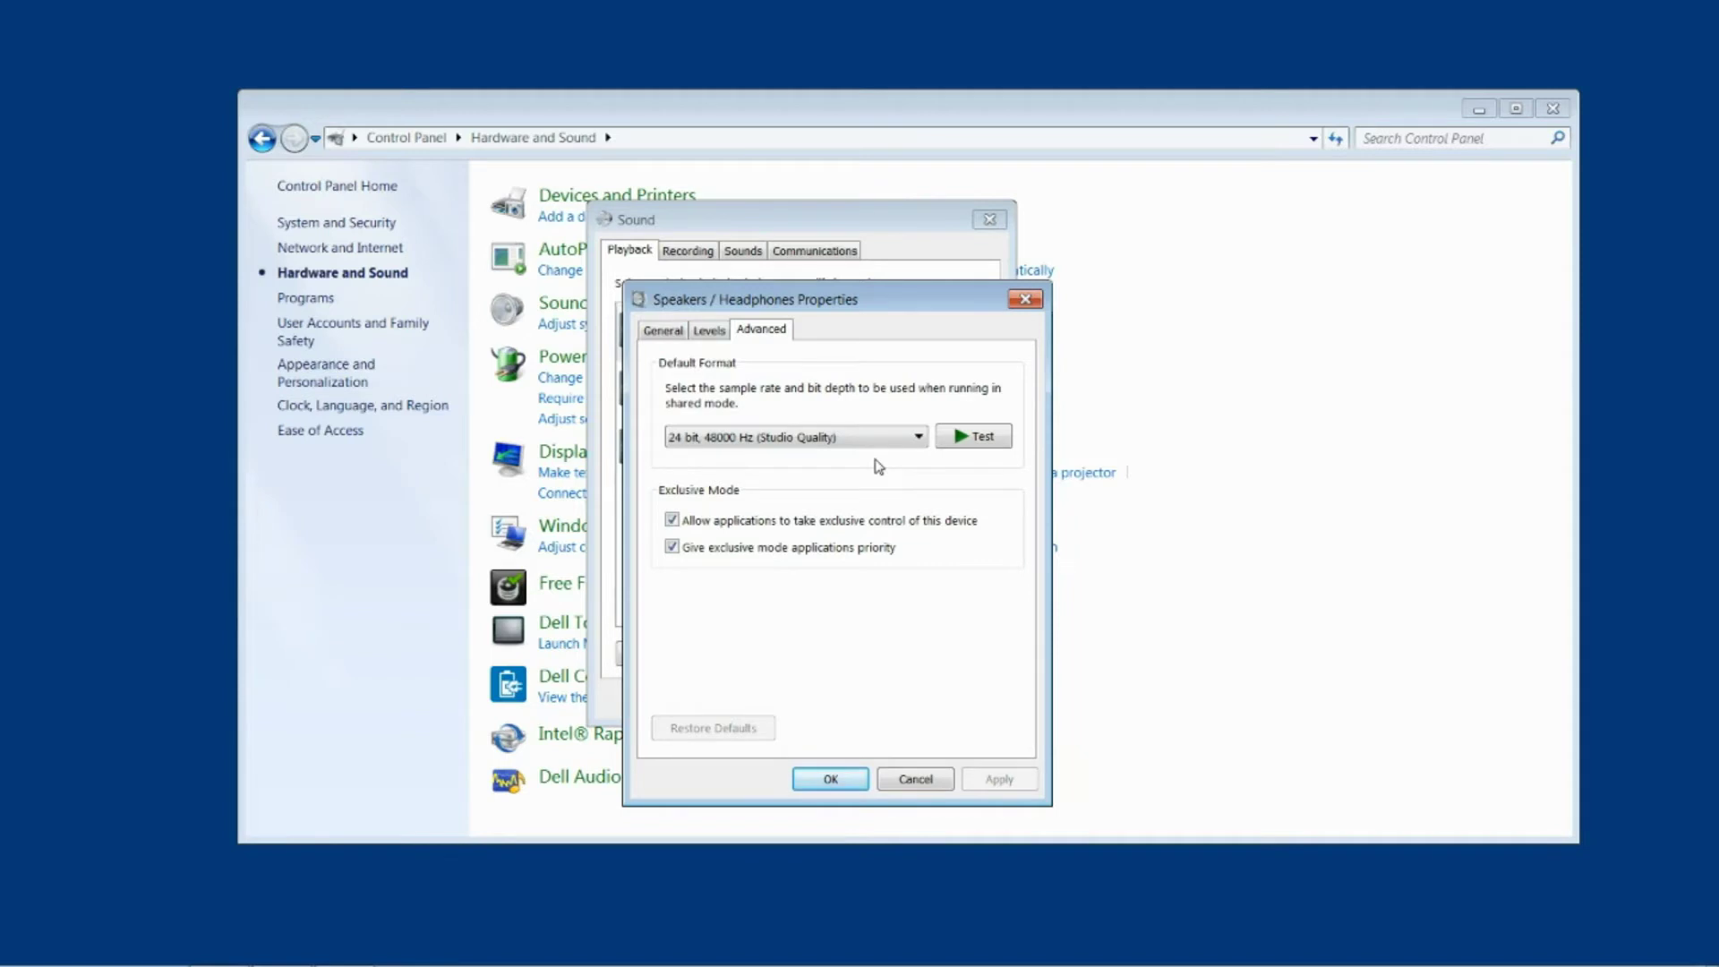
# Close the speaker properties and Sound dialogs with OK, then launch Dell Audio.
pyautogui.click(840, 781)
pyautogui.click(795, 700)
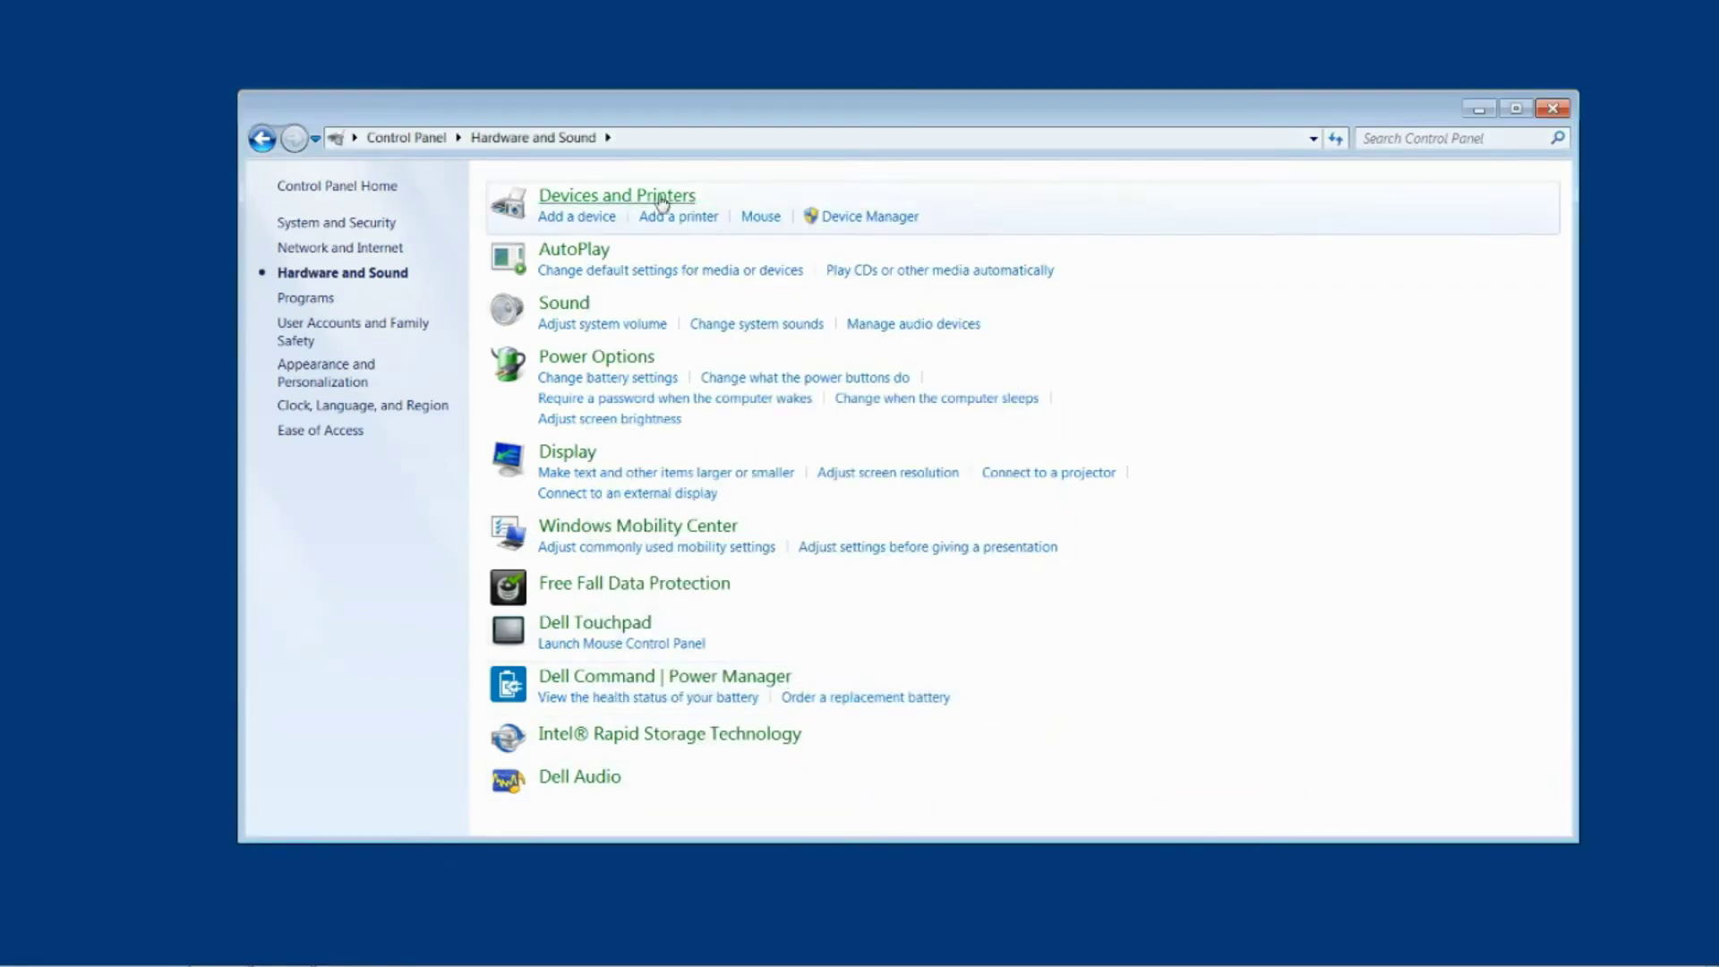
pyautogui.click(584, 780)
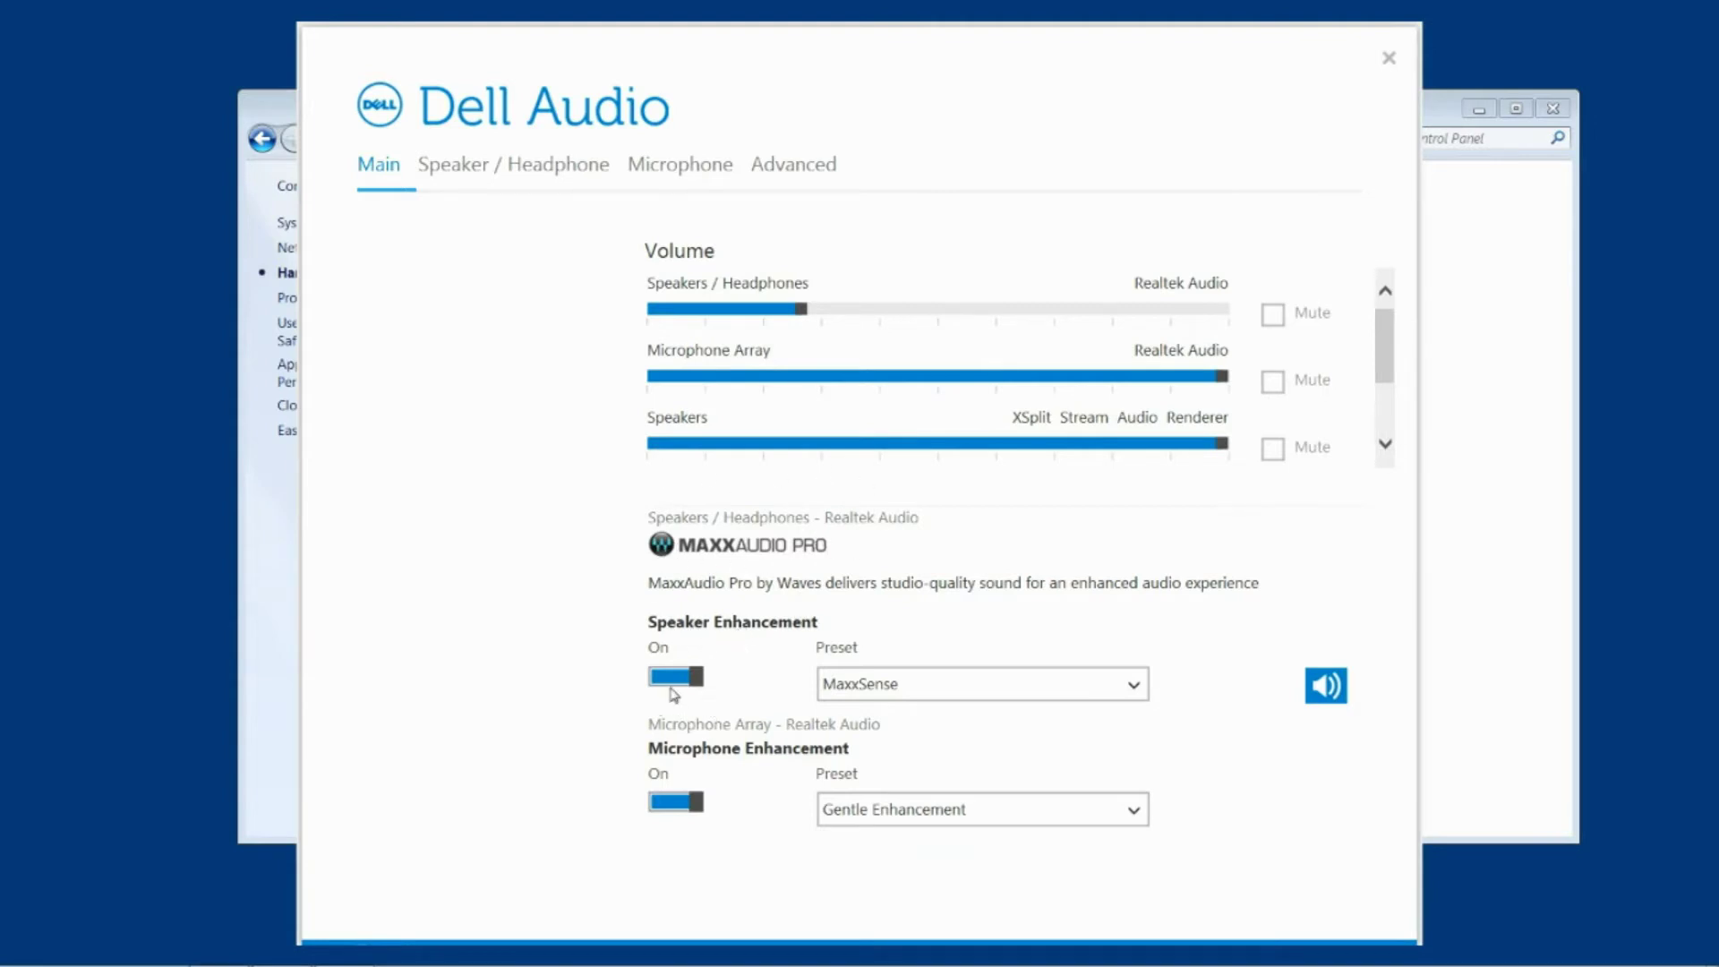
# Turn Speaker Enhancement Off on Main, and MaxxAudio Pro Off on Speaker / Headphone.
pyautogui.click(666, 683)
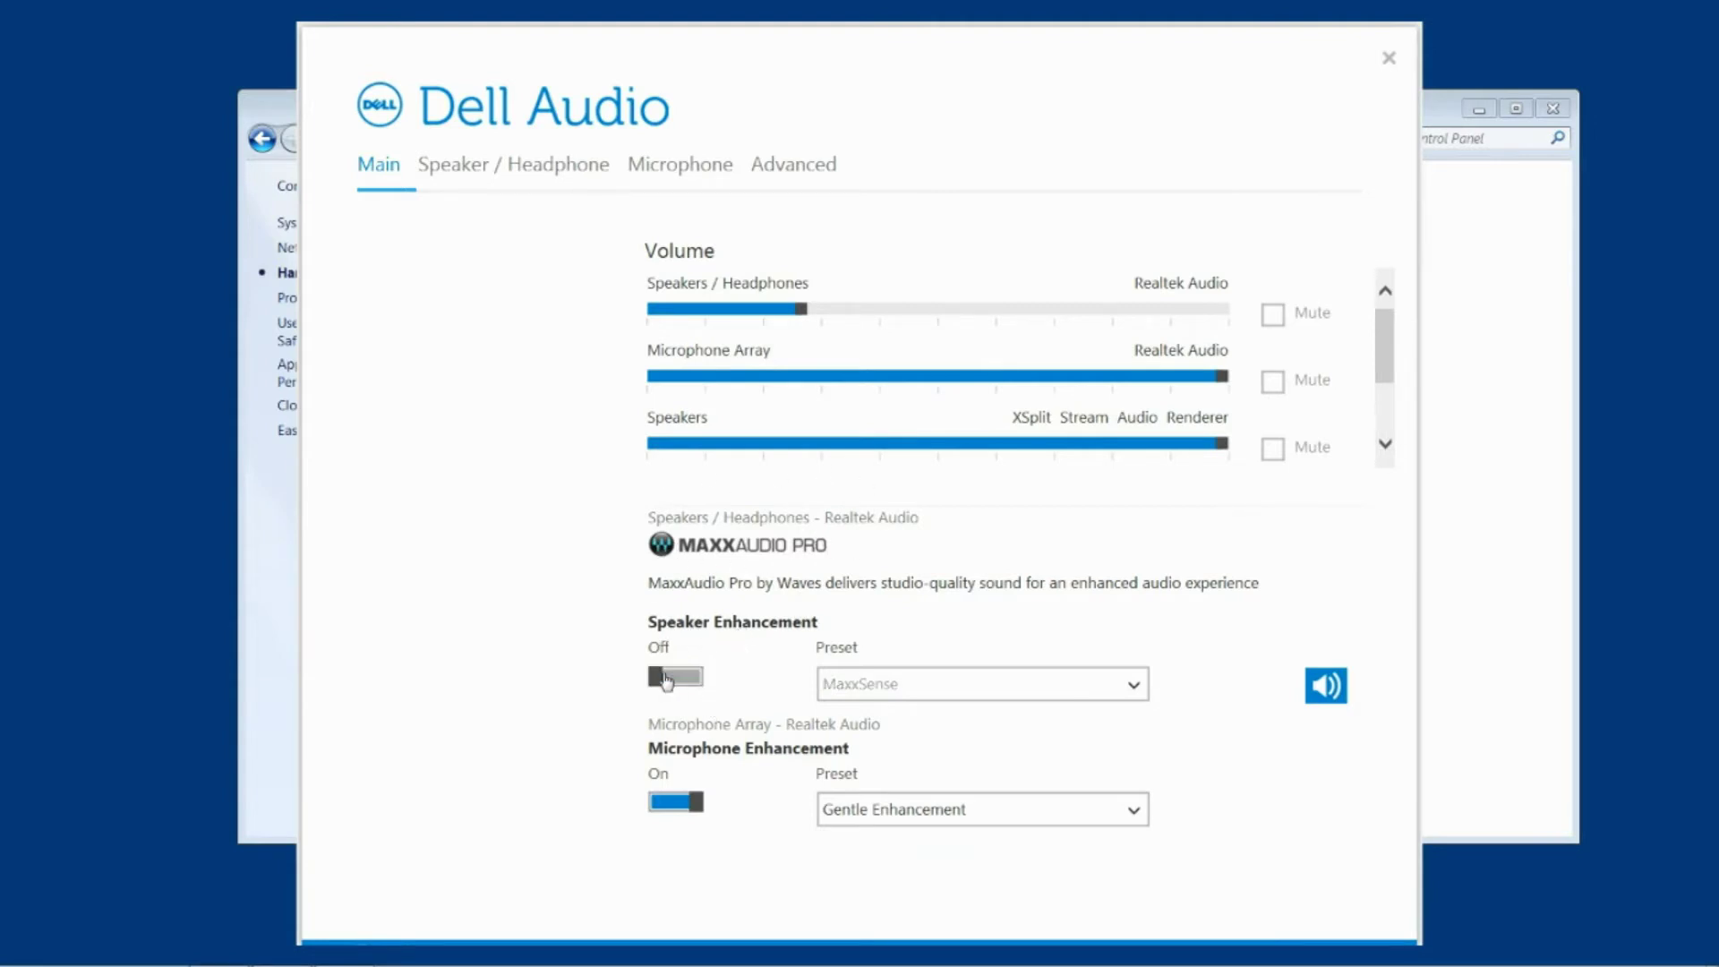
pyautogui.click(514, 176)
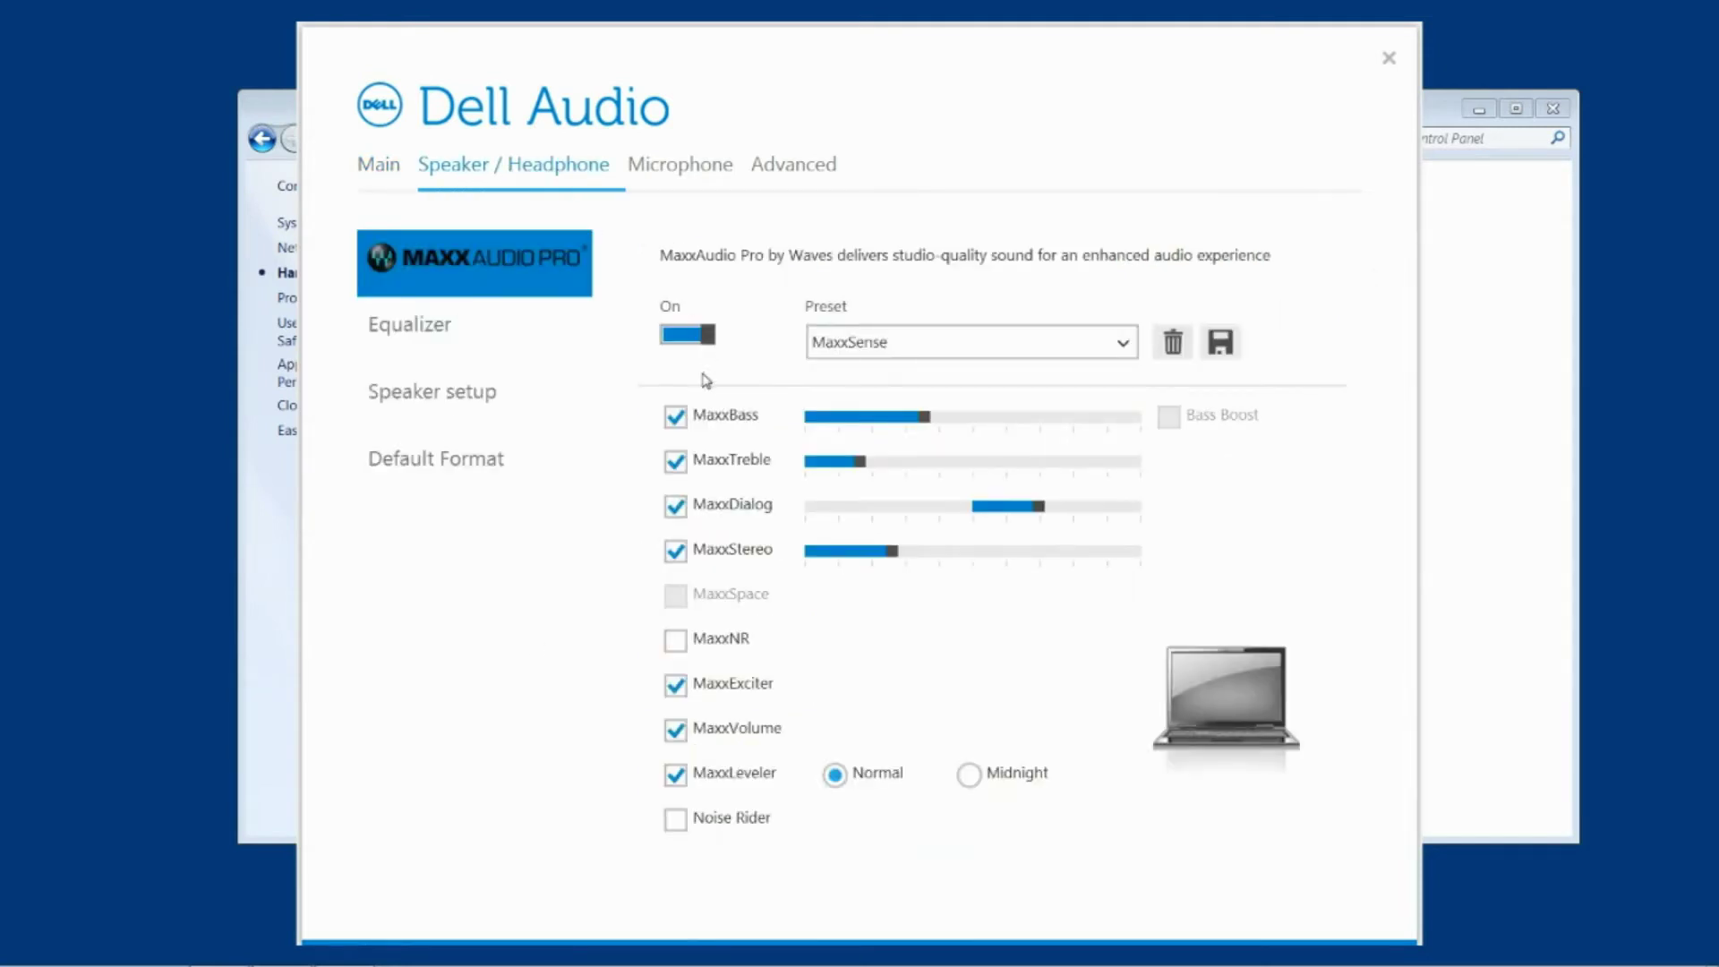
pyautogui.click(697, 339)
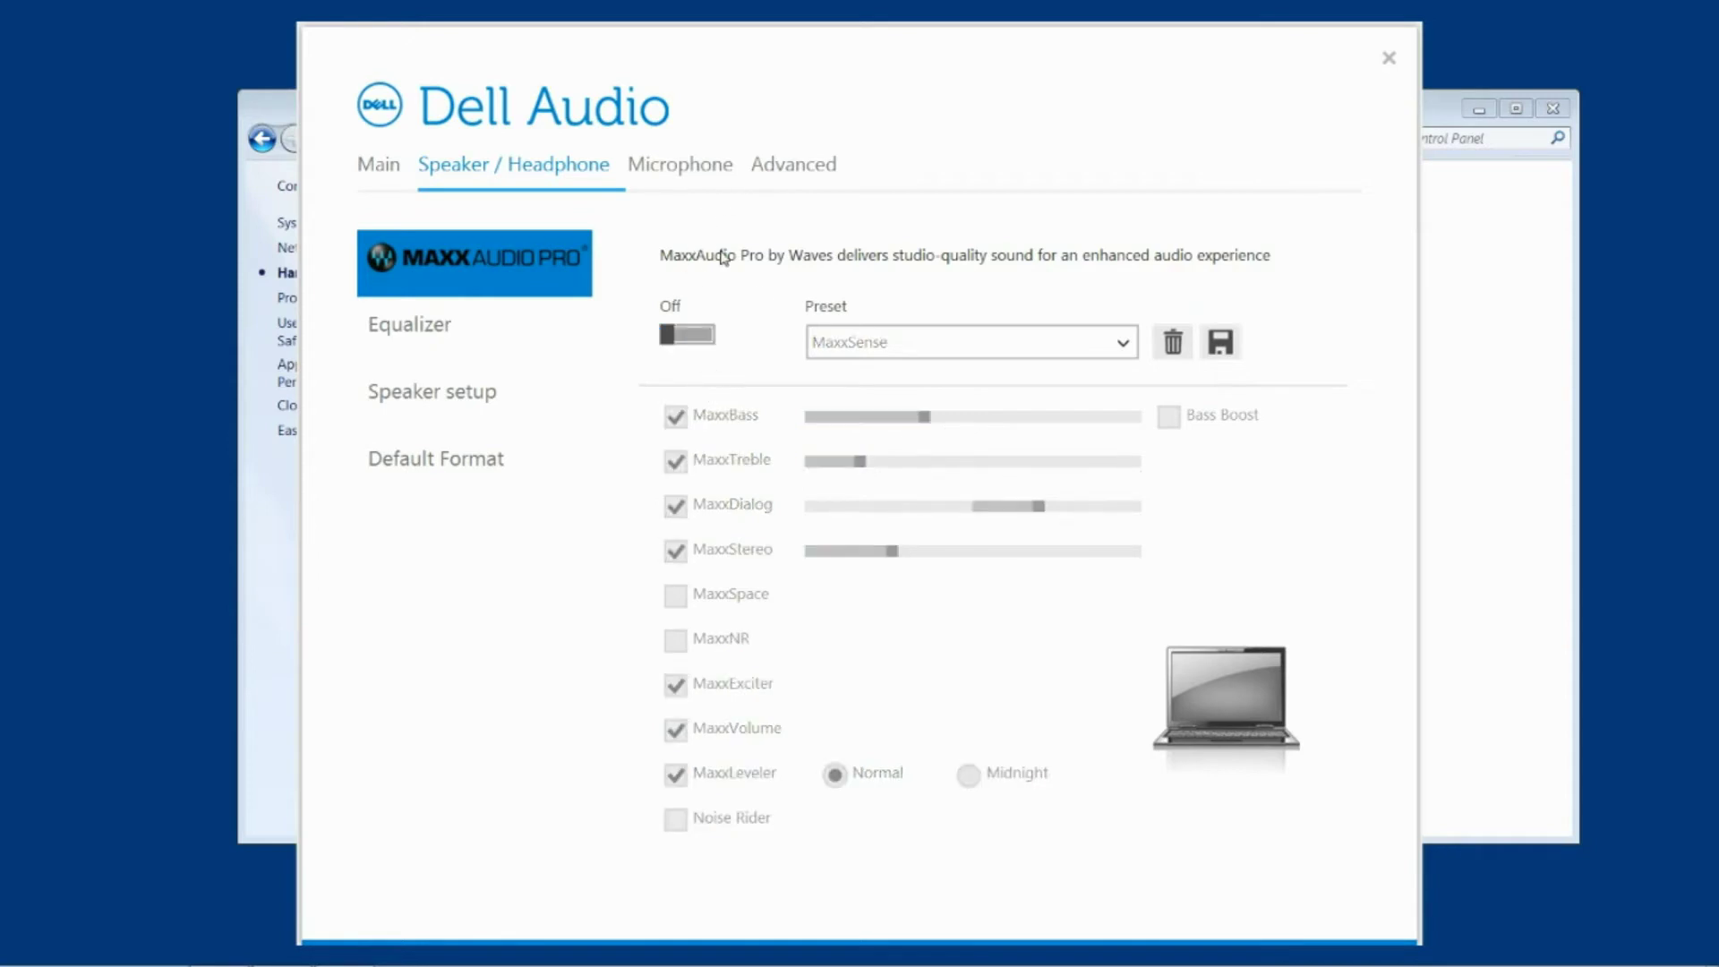
# Switch between the Main and Speaker / Headphone pages to confirm MaxxAudio stays off.
pyautogui.click(389, 179)
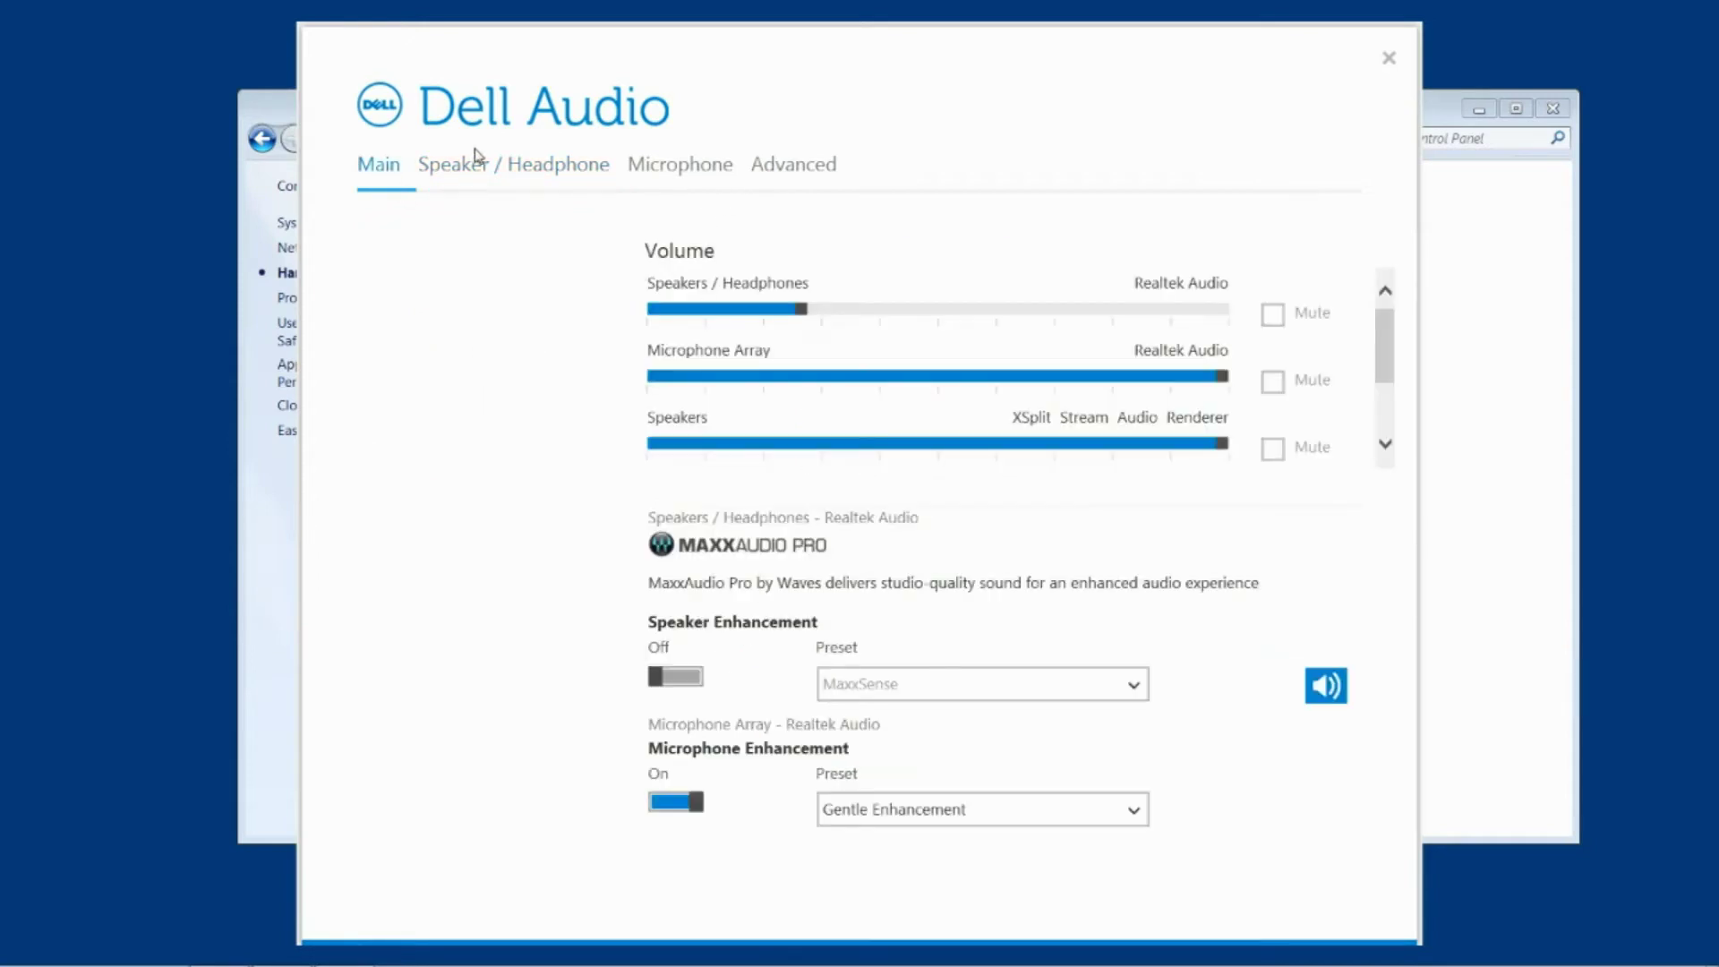
pyautogui.click(488, 164)
pyautogui.click(390, 177)
pyautogui.click(502, 164)
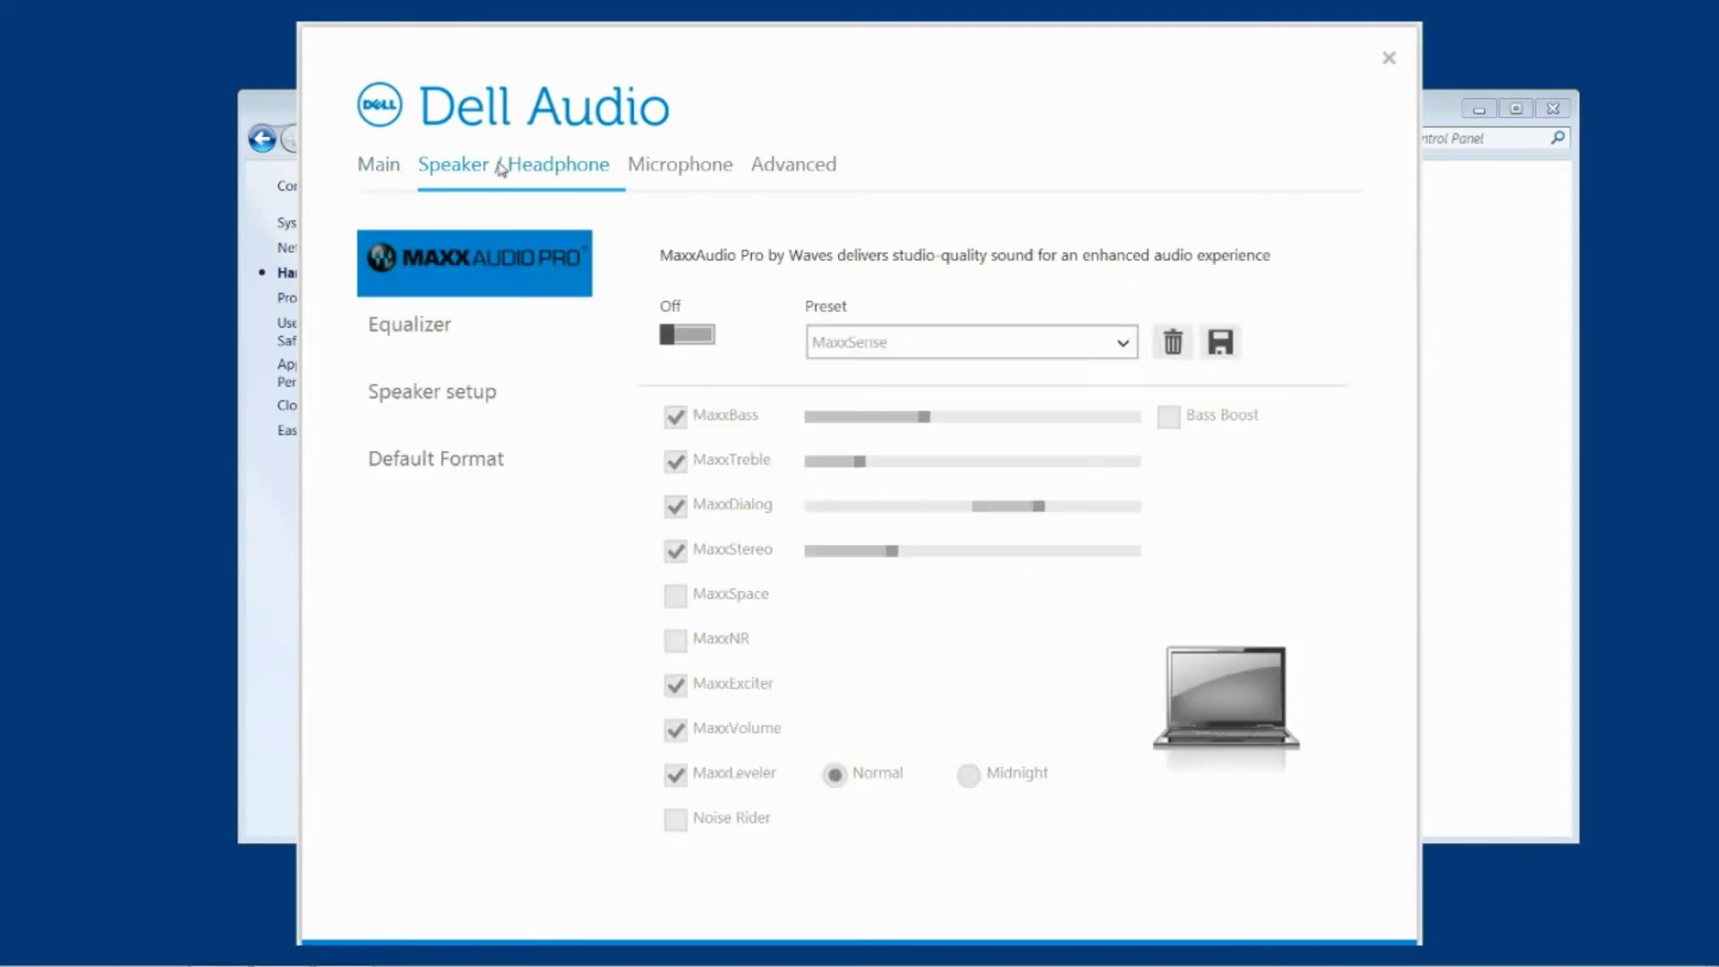
pyautogui.click(382, 174)
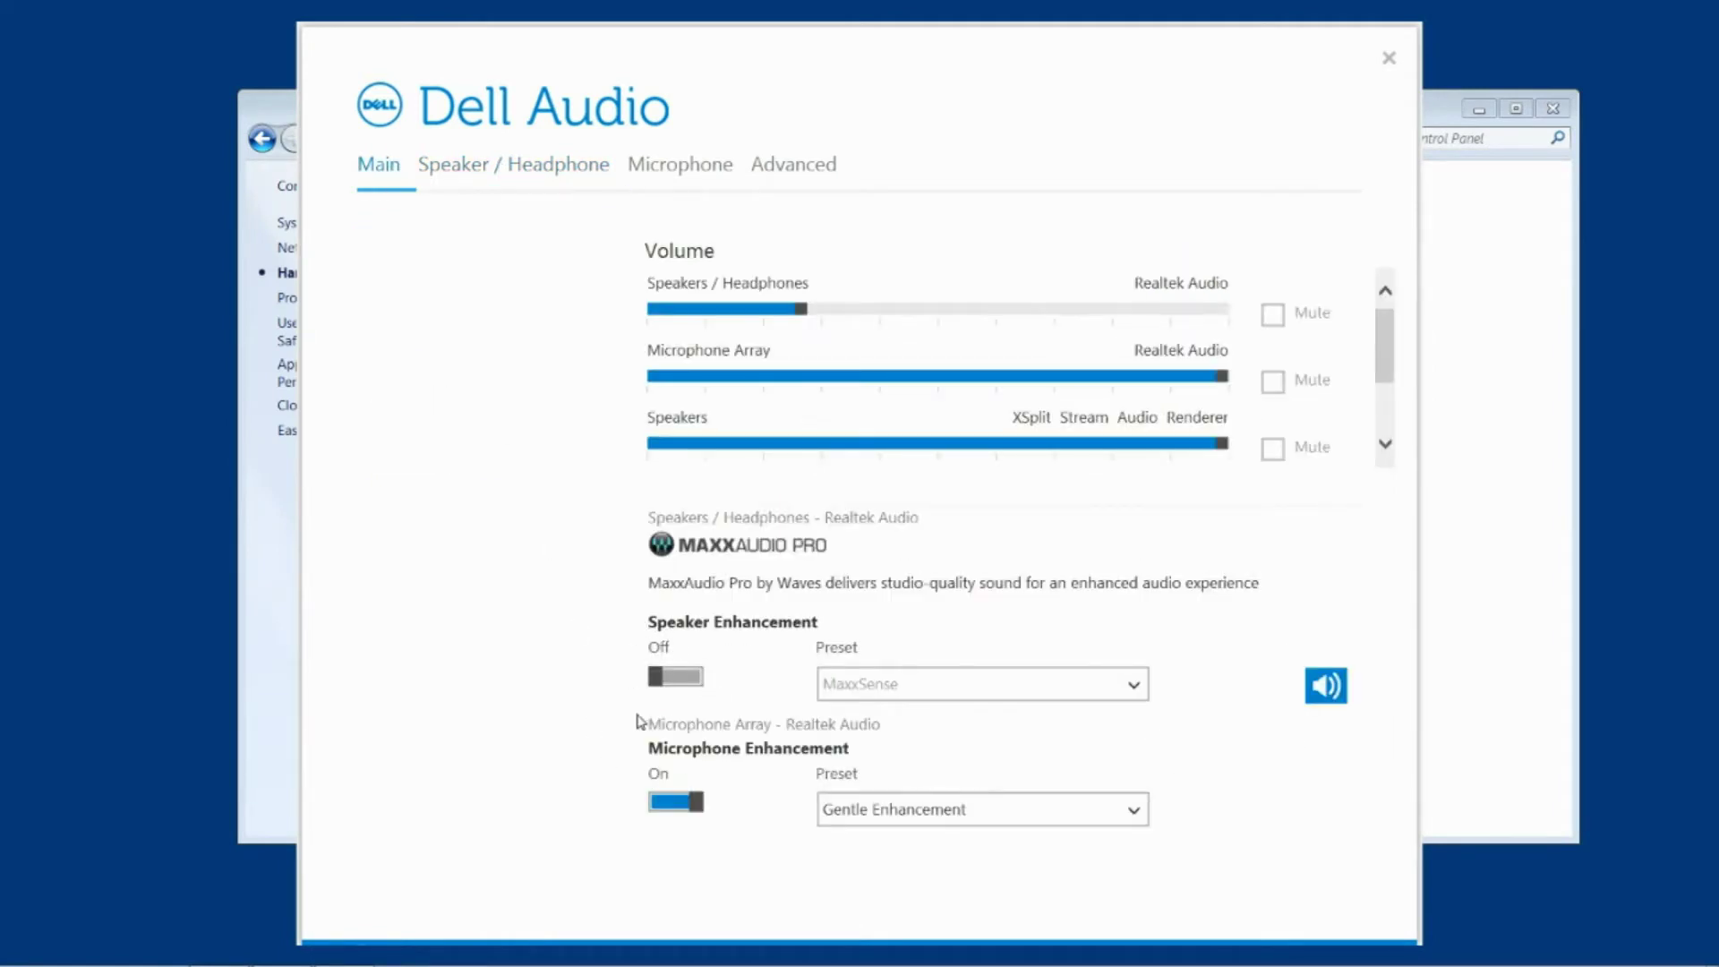
pyautogui.click(473, 177)
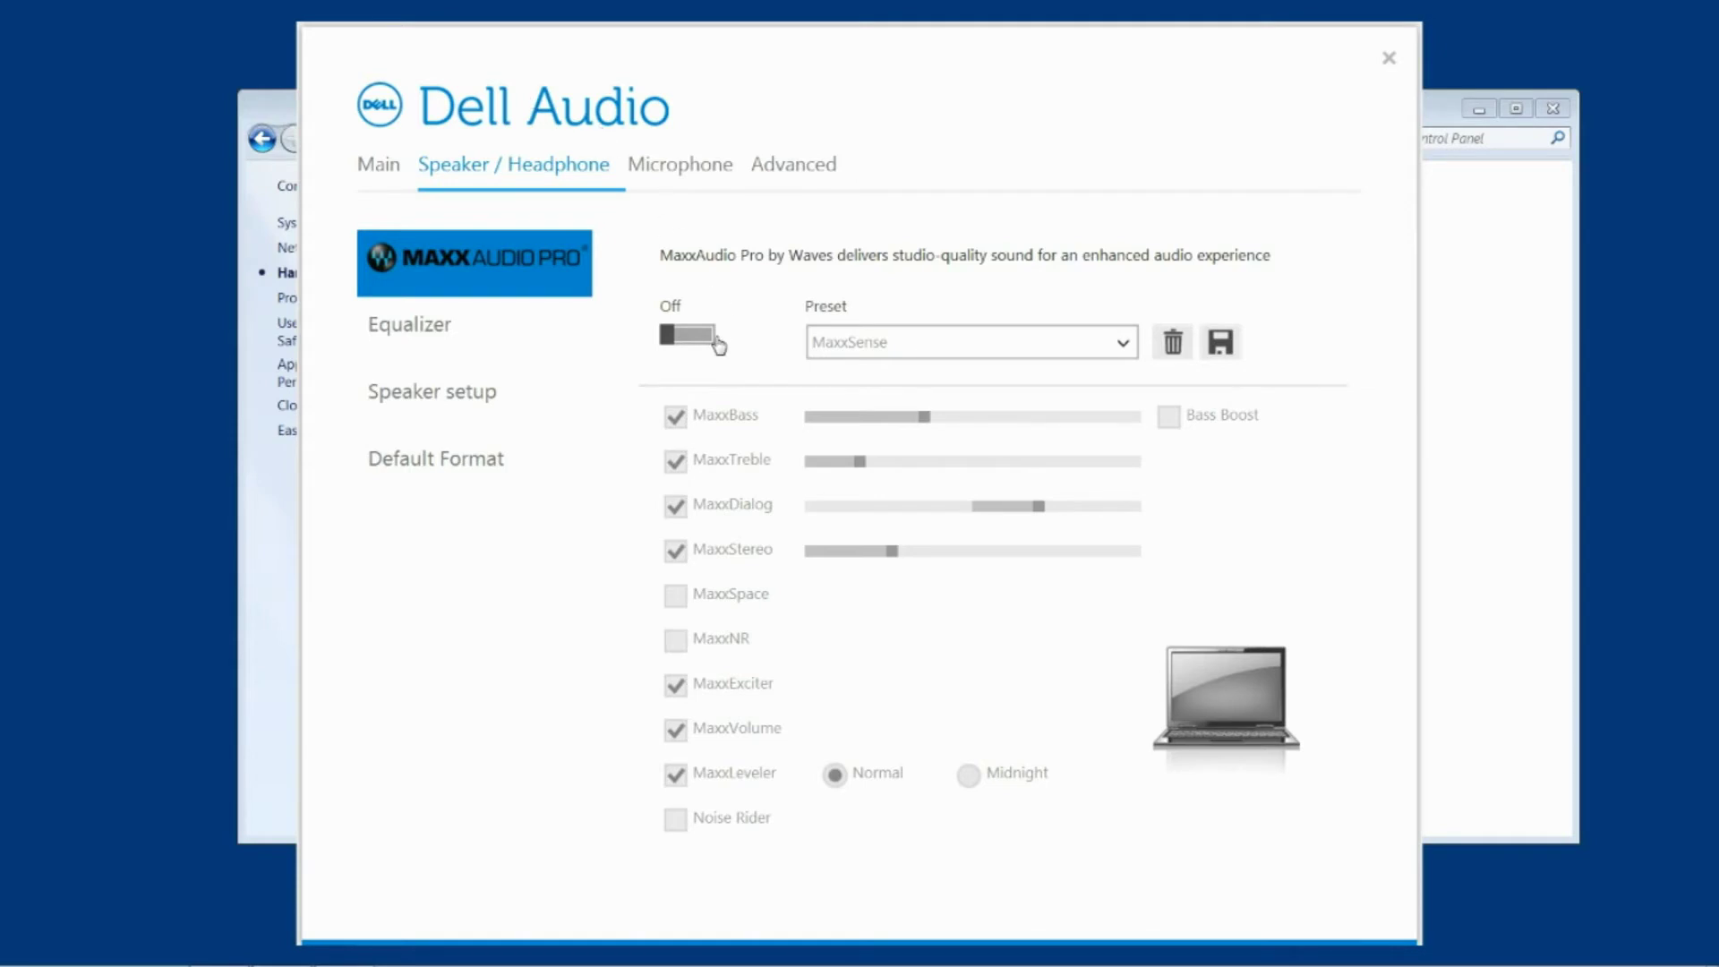
# Return to the Main page and close the Dell Audio window.
pyautogui.click(385, 172)
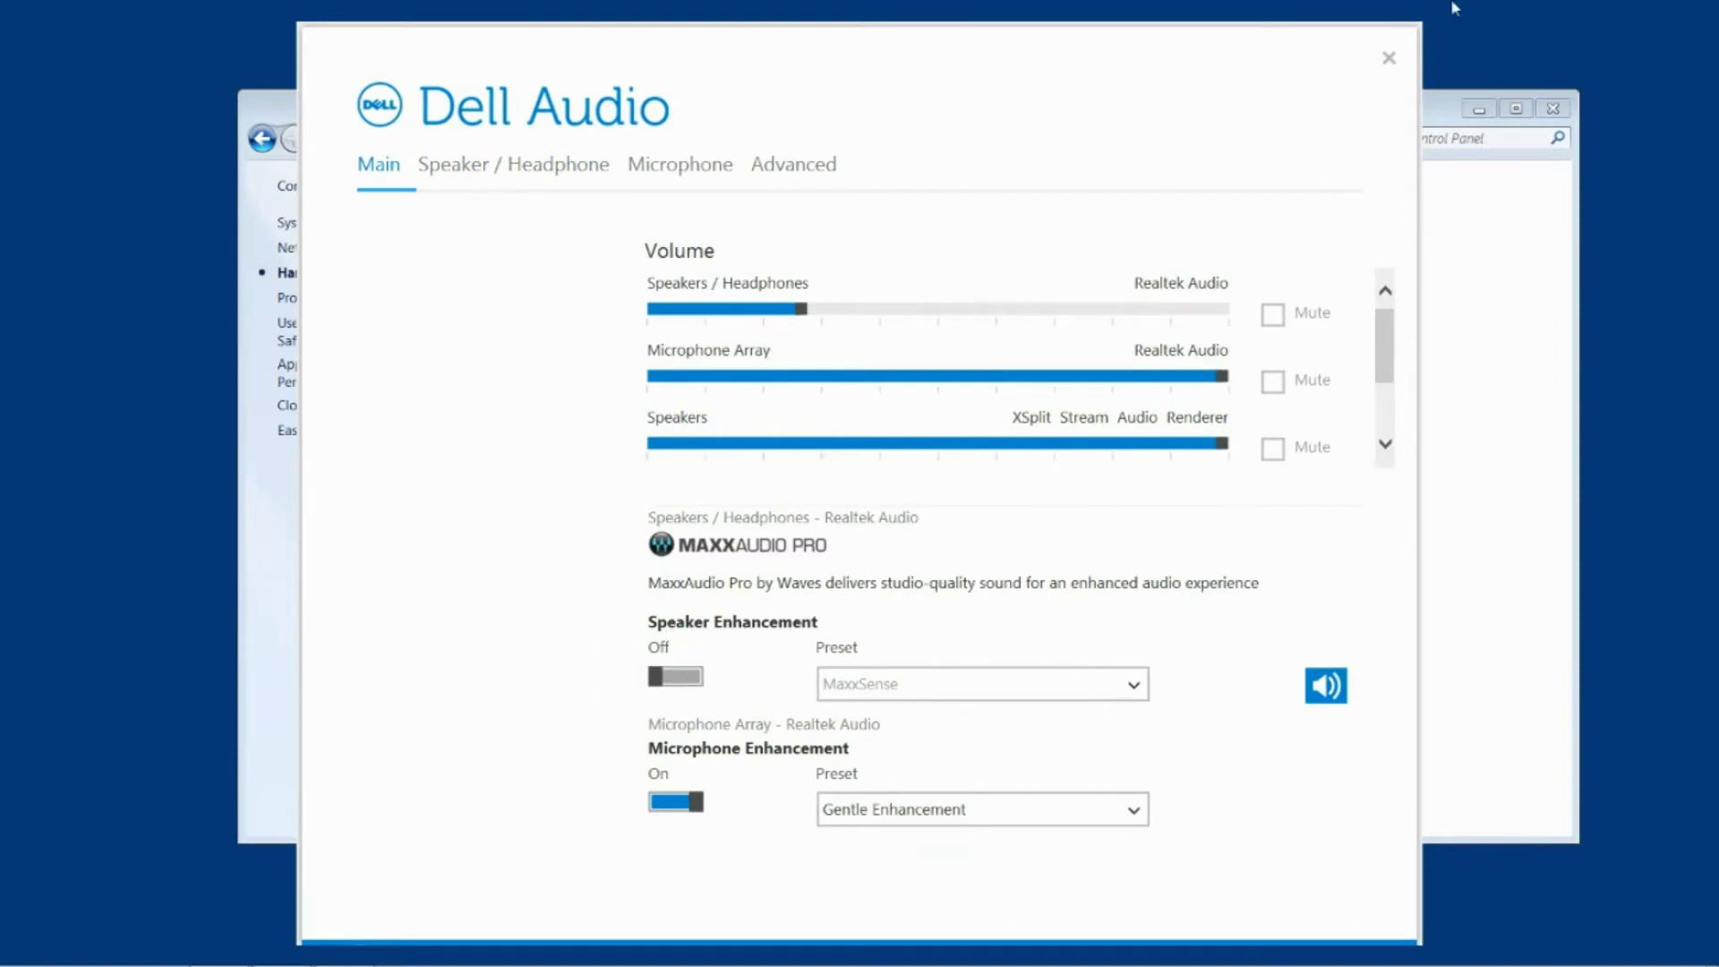
pyautogui.click(1389, 59)
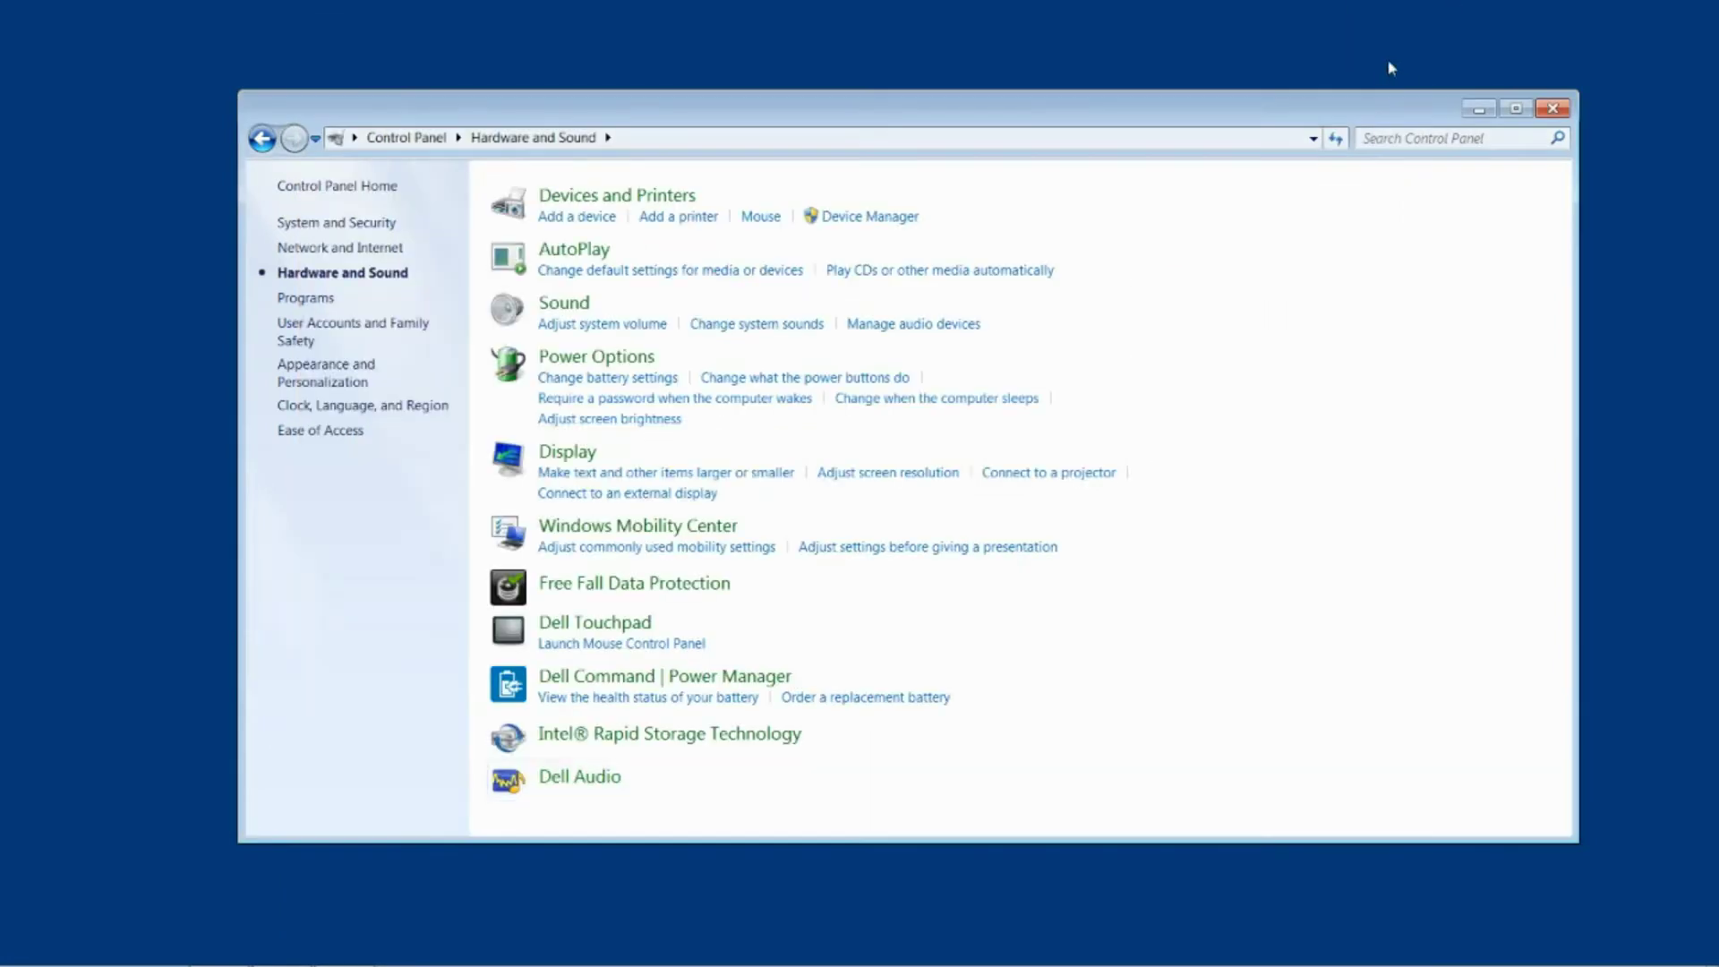
# Reopen Dell Audio and set Speaker Enhancement to Off on Main and Speaker / Headphone, ending on Main.
pyautogui.click(593, 788)
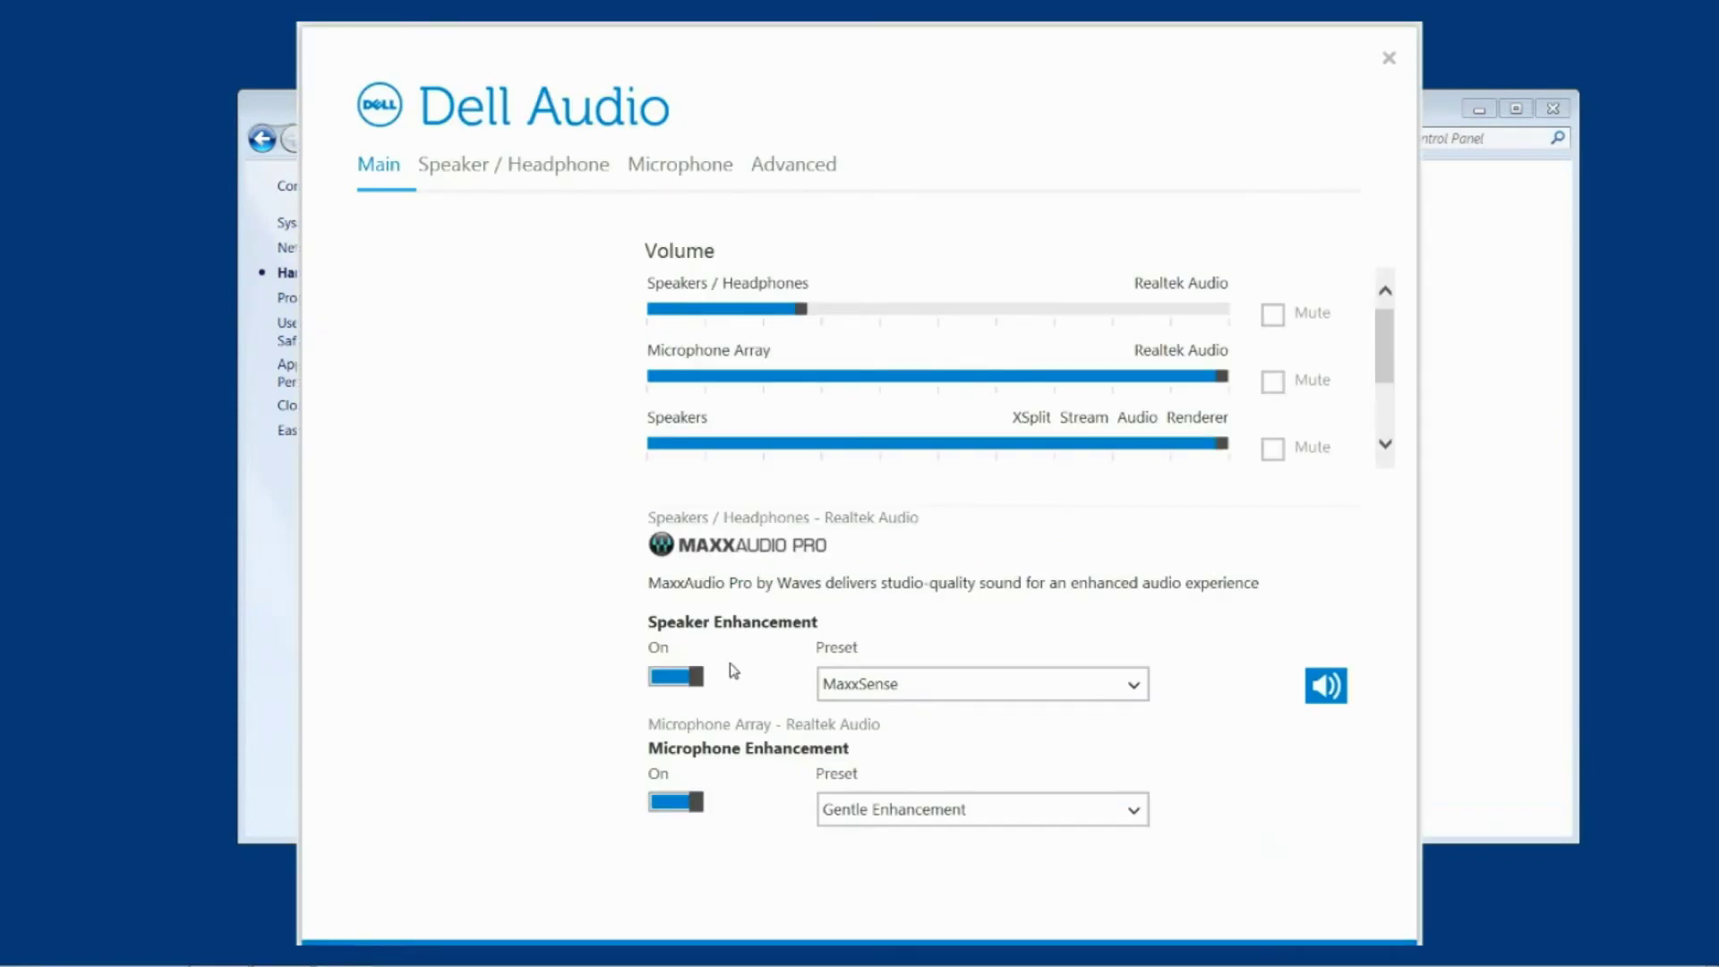
pyautogui.click(667, 678)
pyautogui.click(484, 166)
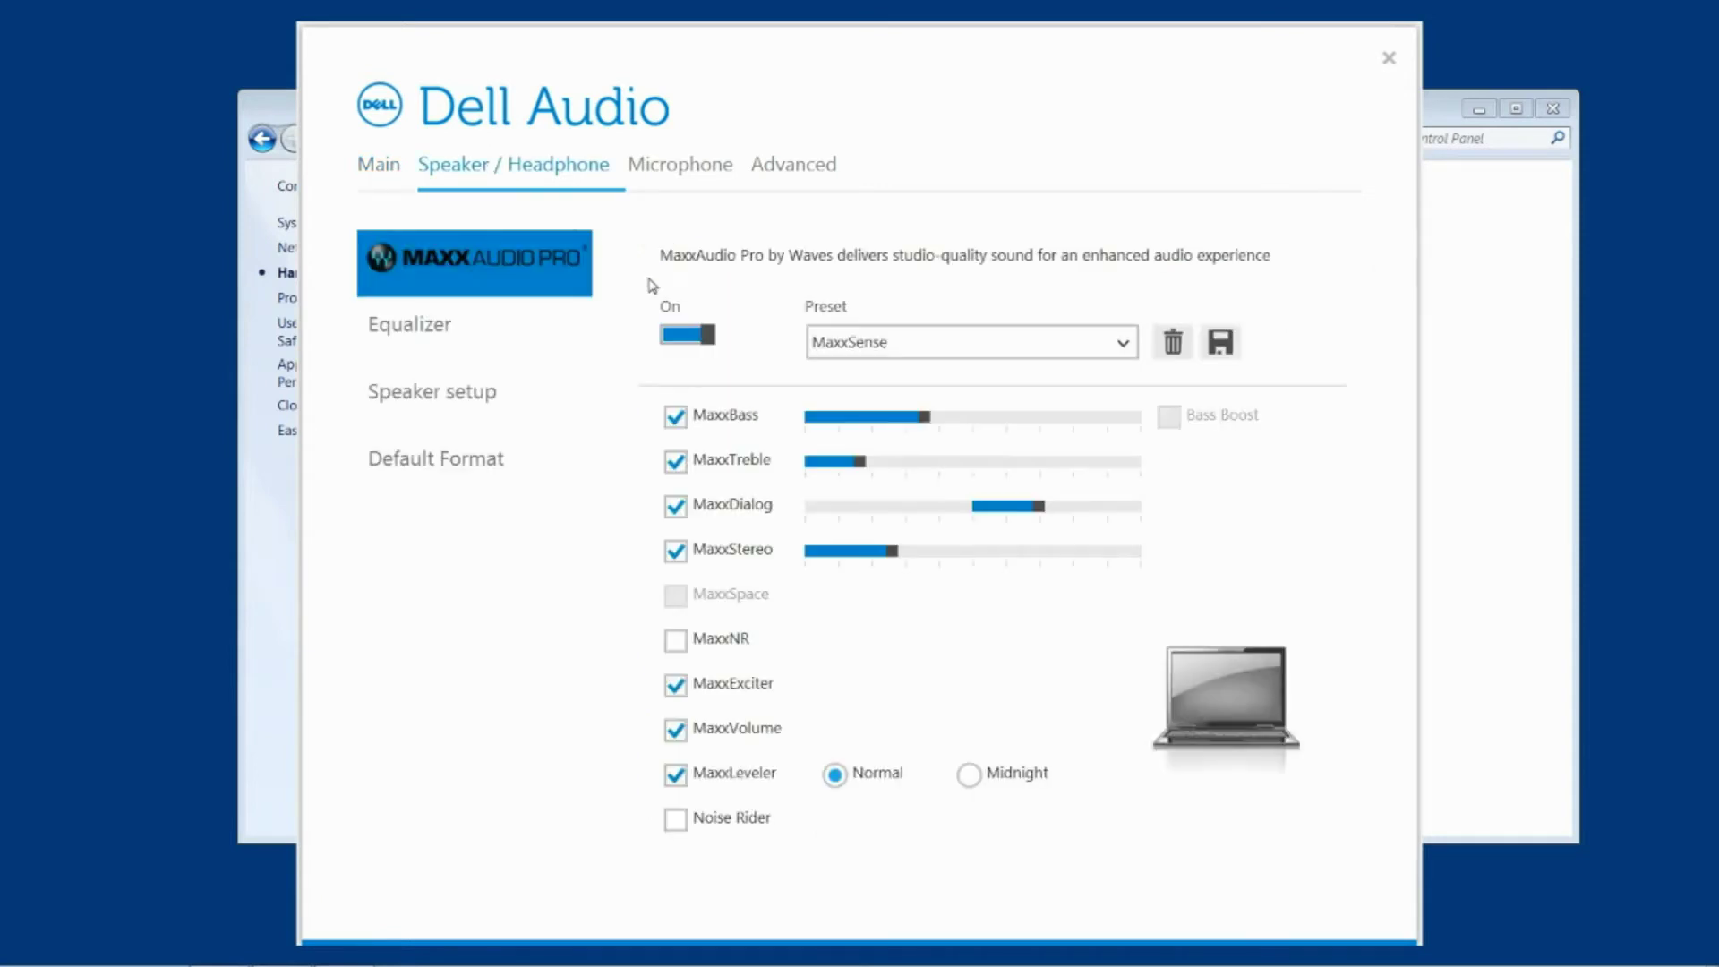
pyautogui.click(691, 336)
pyautogui.click(378, 166)
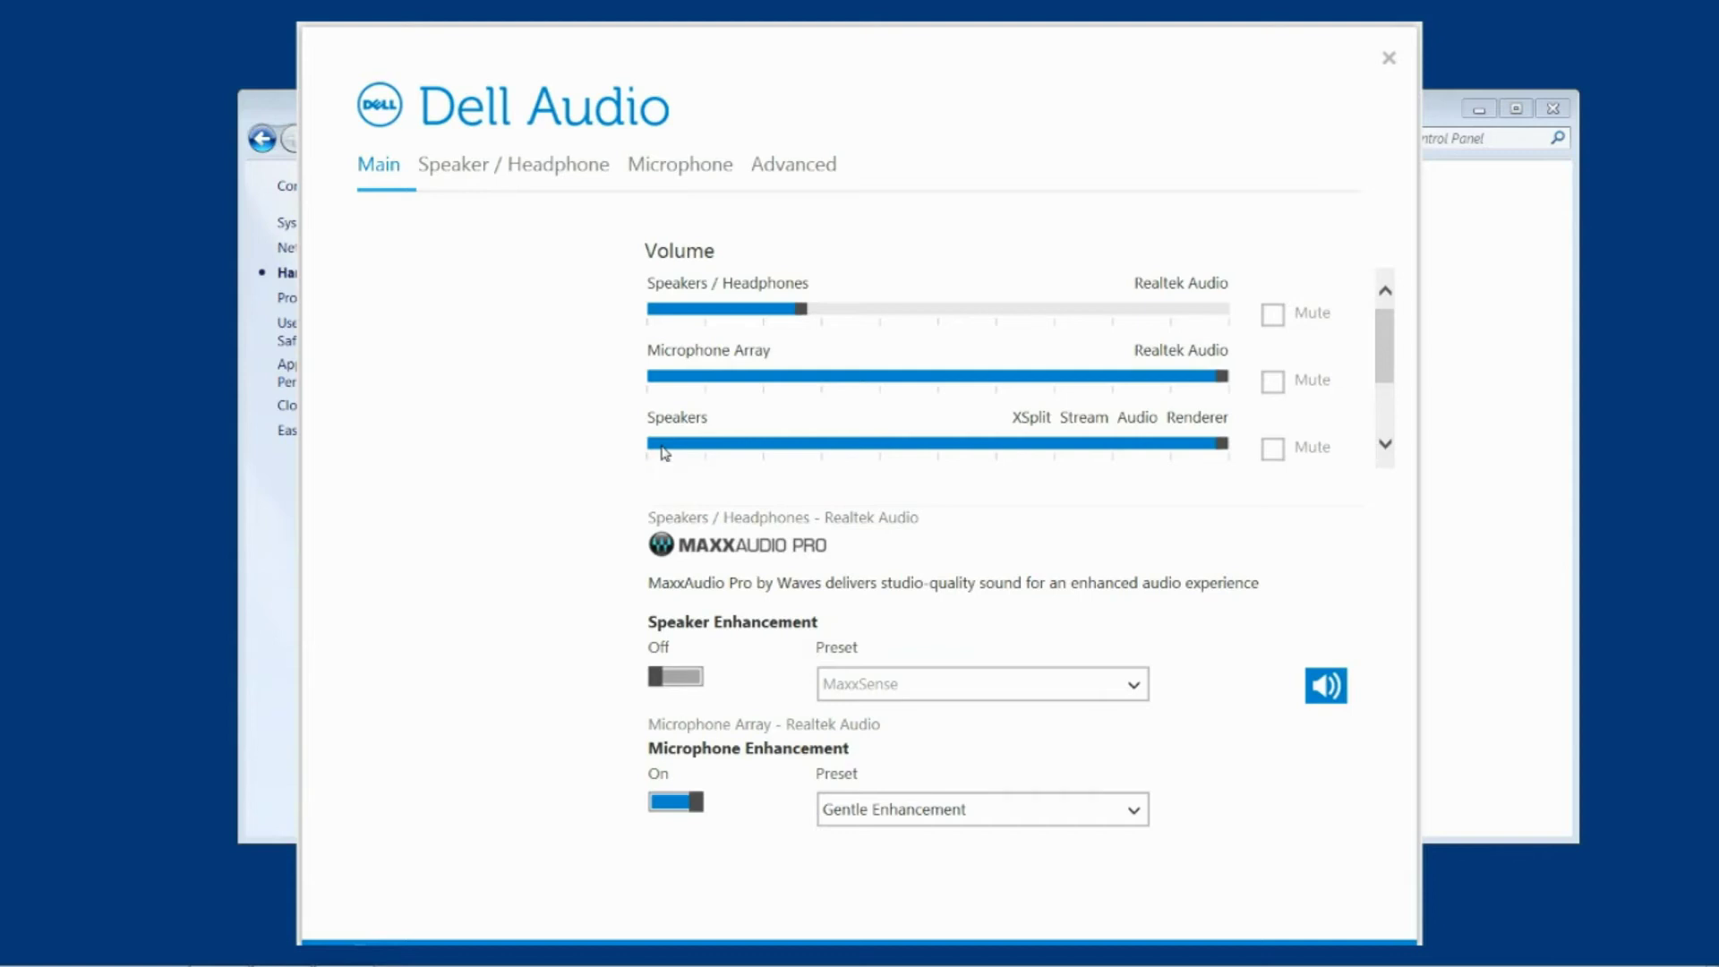
pyautogui.click(504, 171)
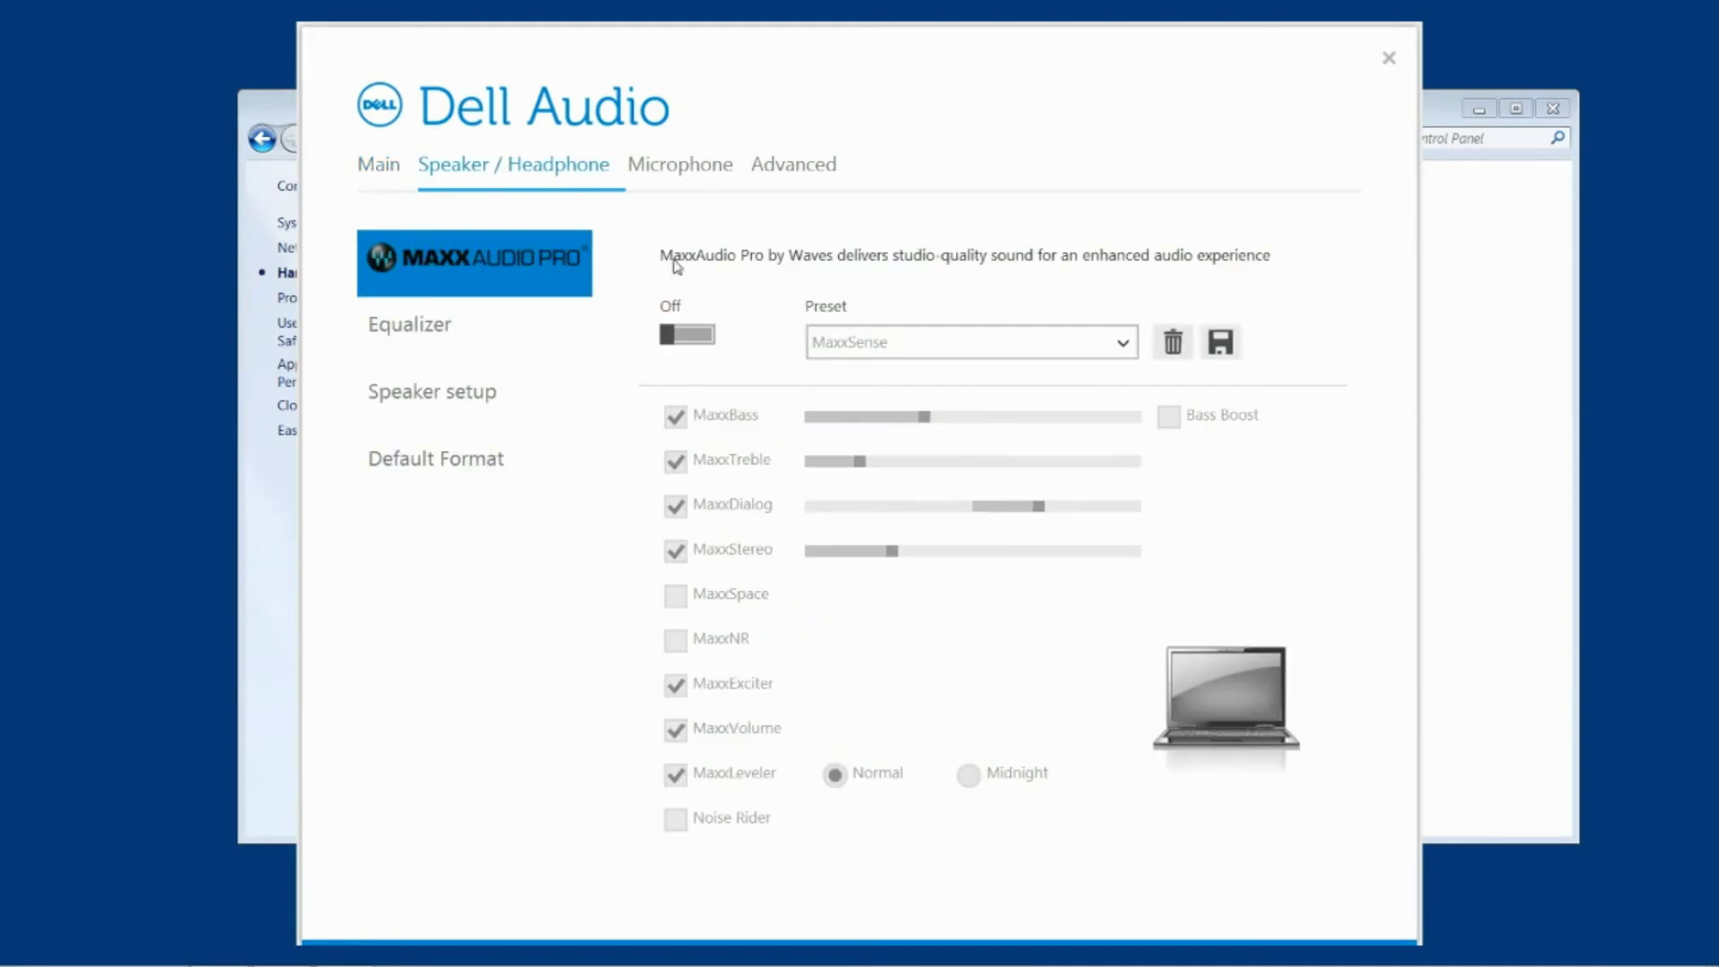
pyautogui.click(395, 189)
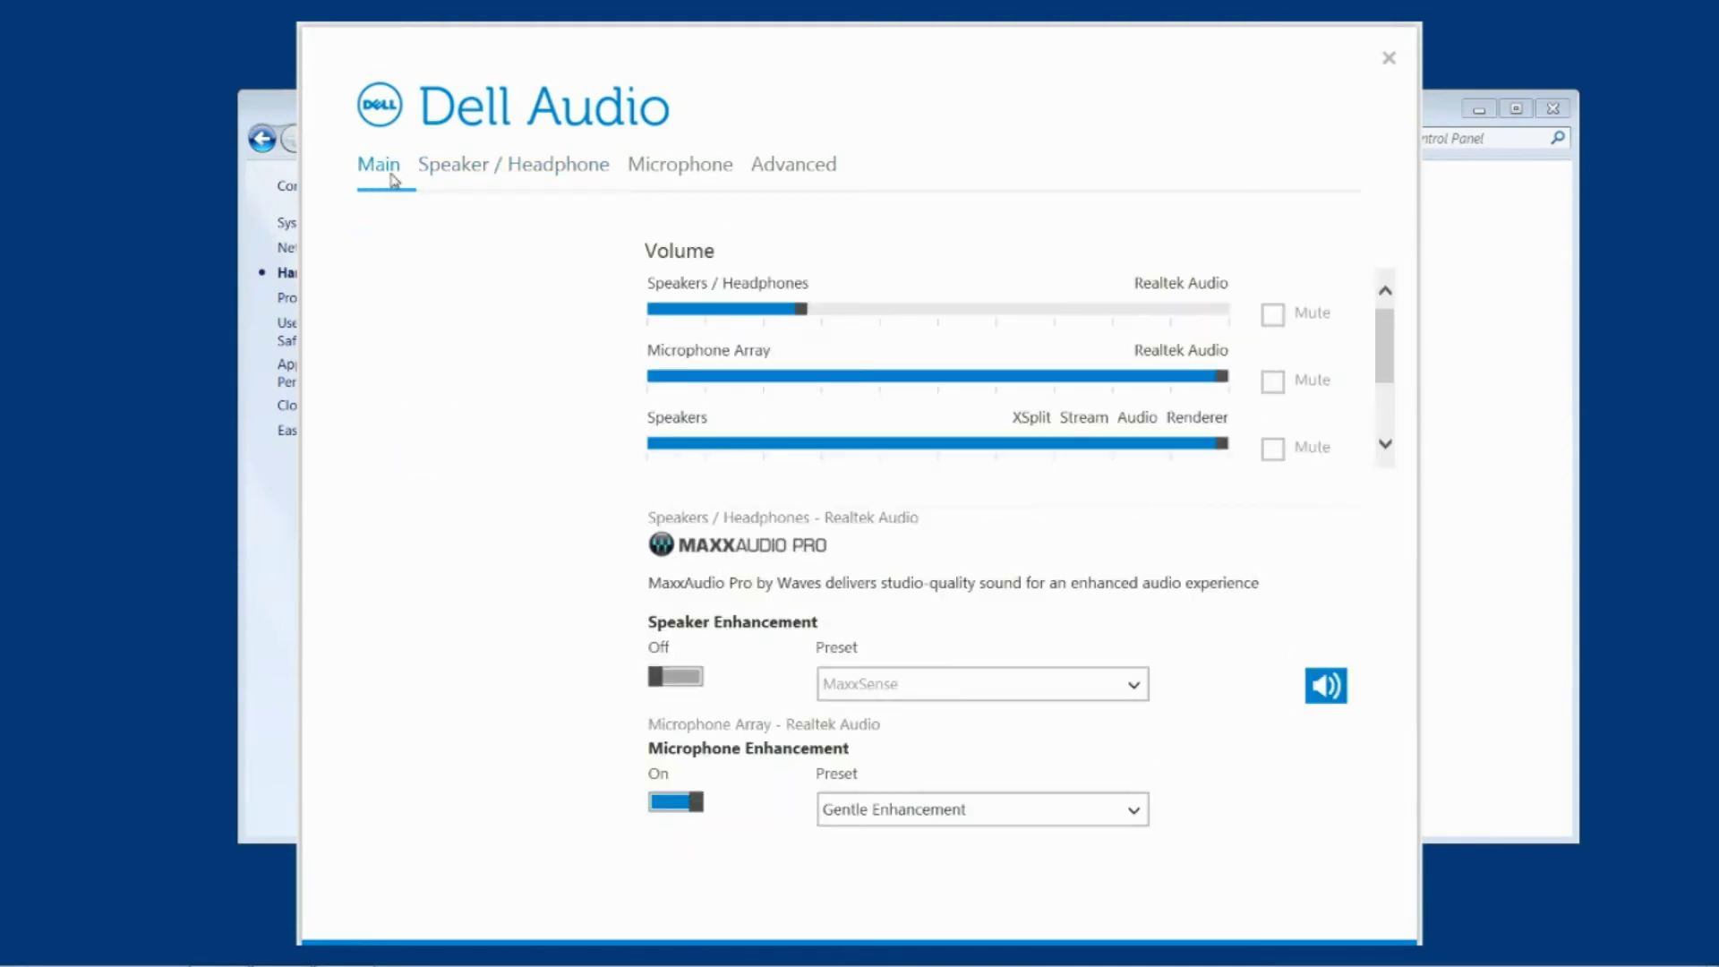